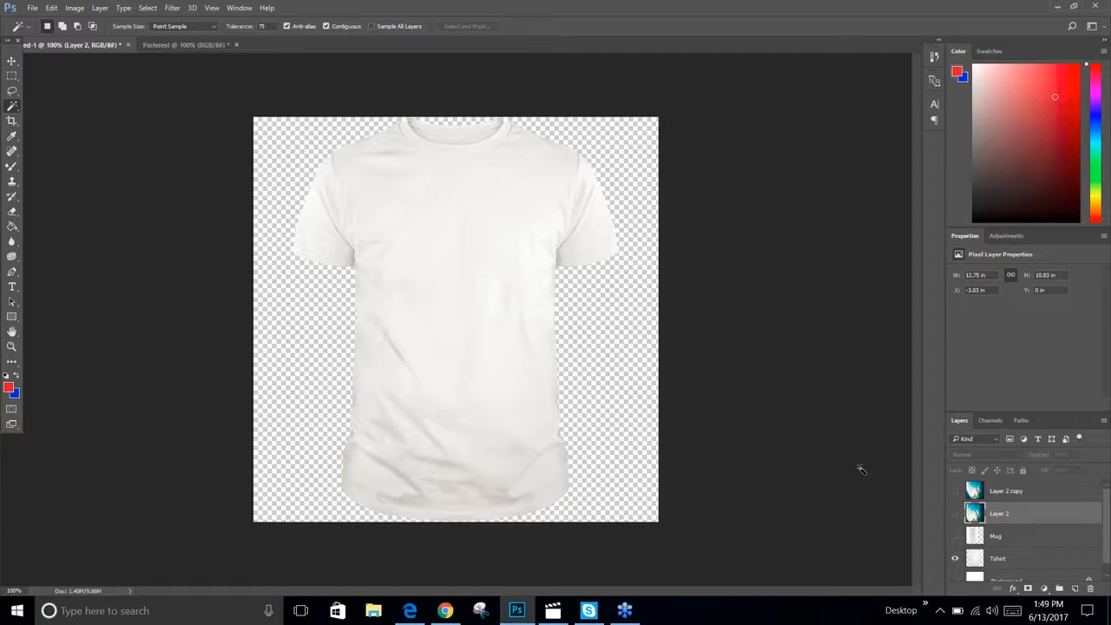
Make Layer 2 with the surfing photo visible
{"action": "left_click", "coordinate": [955, 512]}
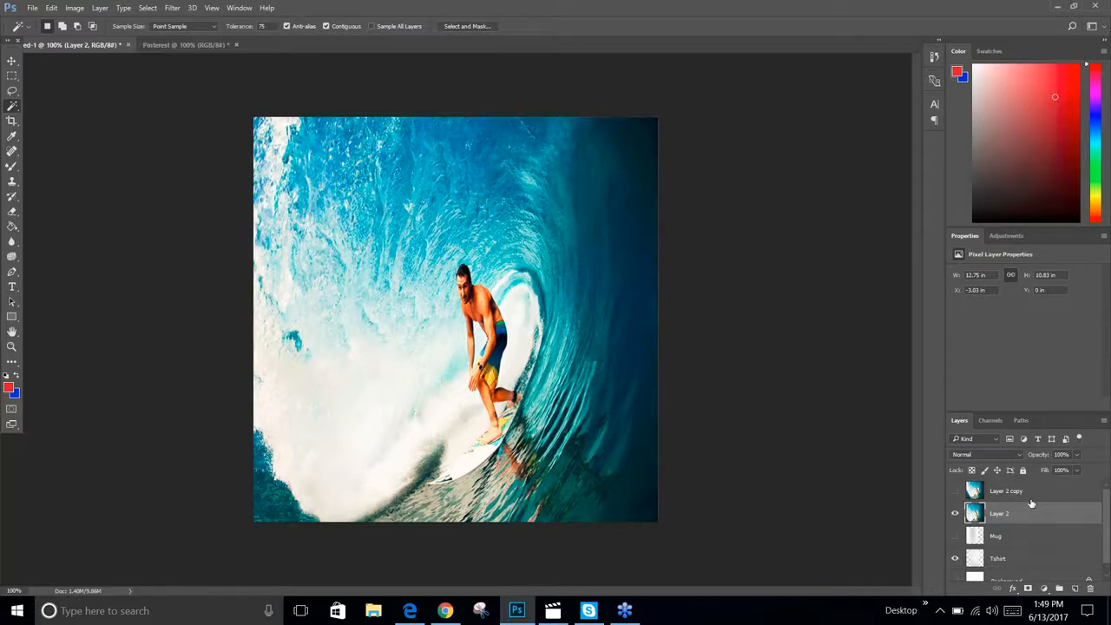
{"action": "left_click", "coordinate": [77, 8]}
{"action": "left_click", "coordinate": [84, 113]}
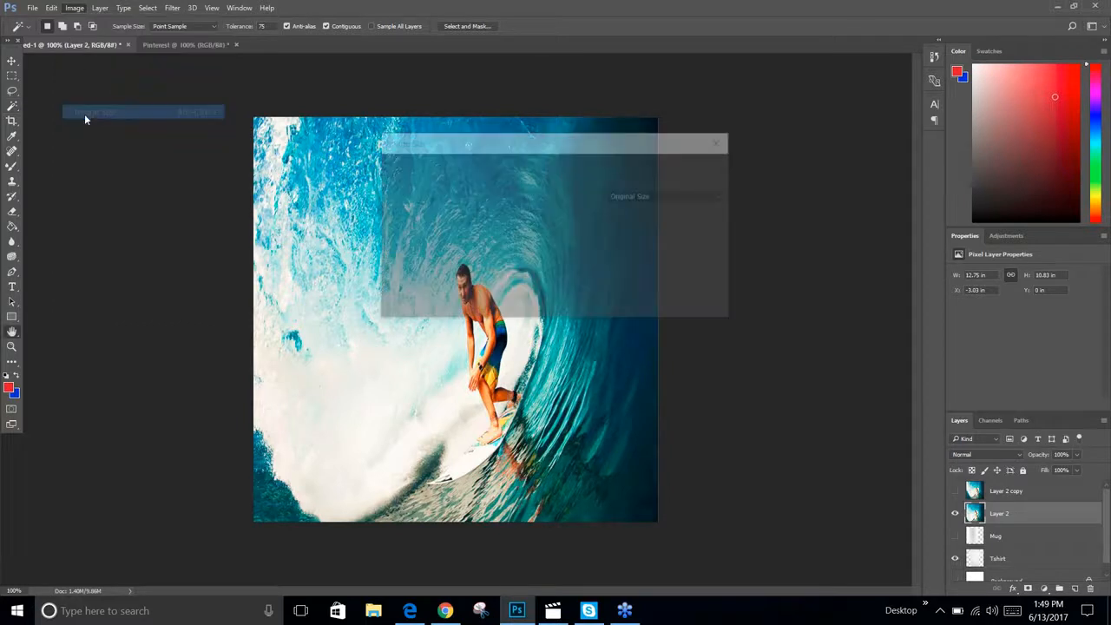
{"action": "left_click", "coordinate": [721, 140]}
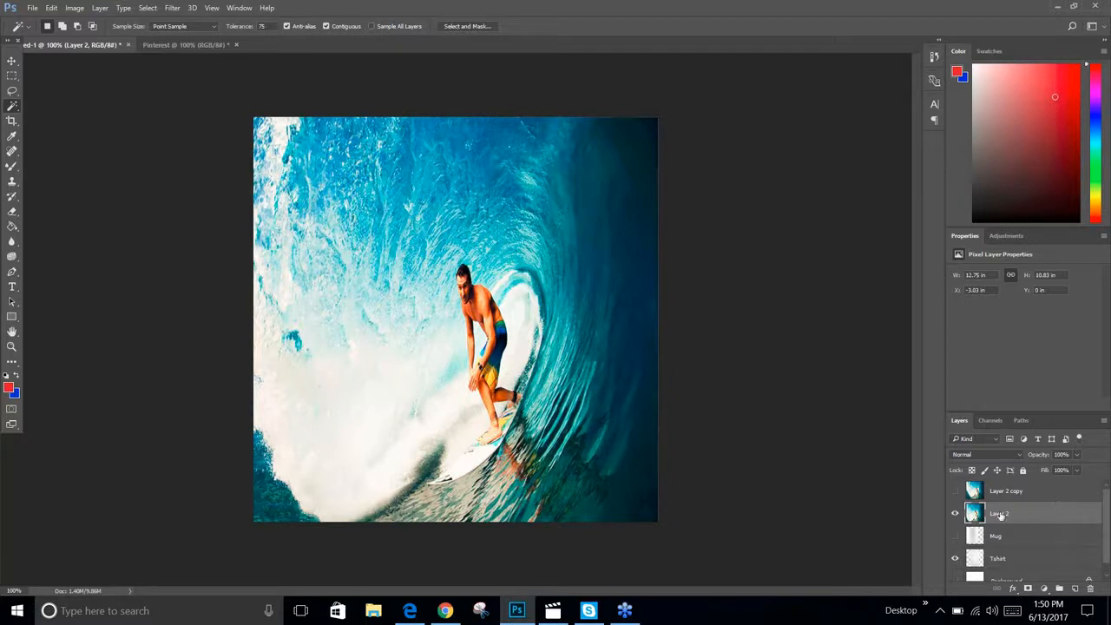
Select Layer 2 and lower its opacity to 43% so the T-shirt shows through
{"action": "scroll", "coordinate": [1045, 535], "scroll_direction": "down", "scroll_amount": 1}
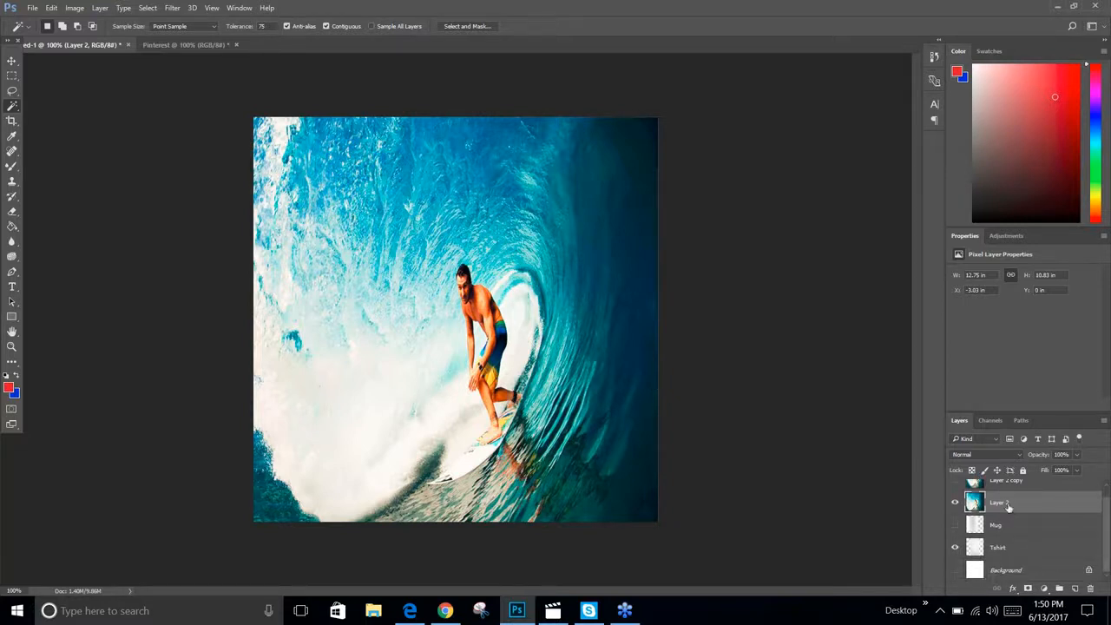
{"action": "scroll", "coordinate": [1006, 508], "scroll_direction": "up", "scroll_amount": 1}
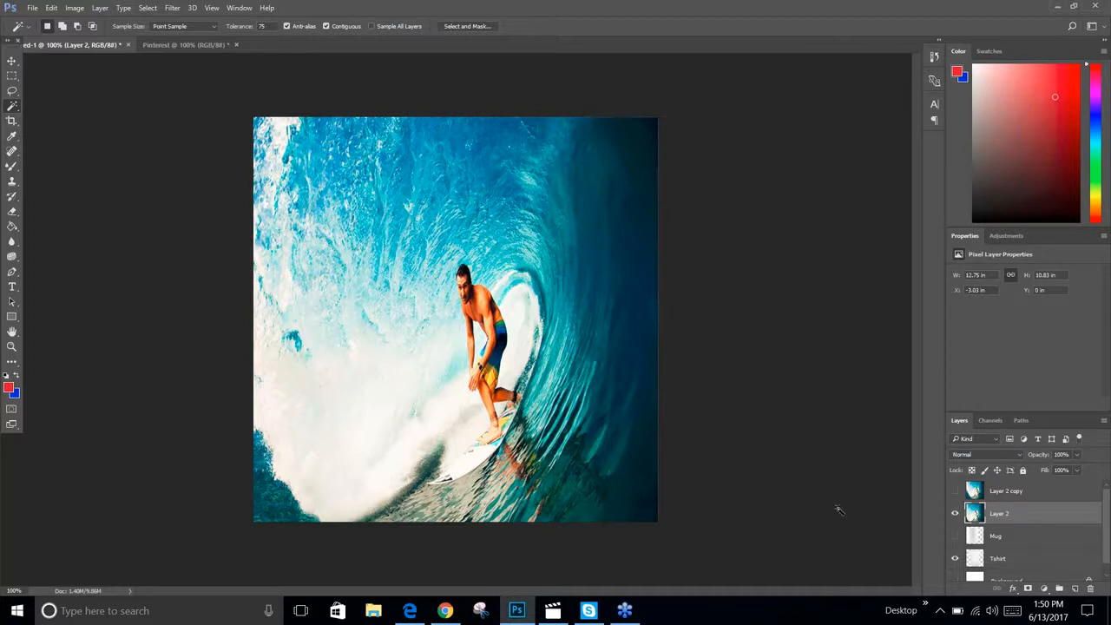
{"action": "scroll", "coordinate": [970, 516], "scroll_direction": "down", "scroll_amount": 1}
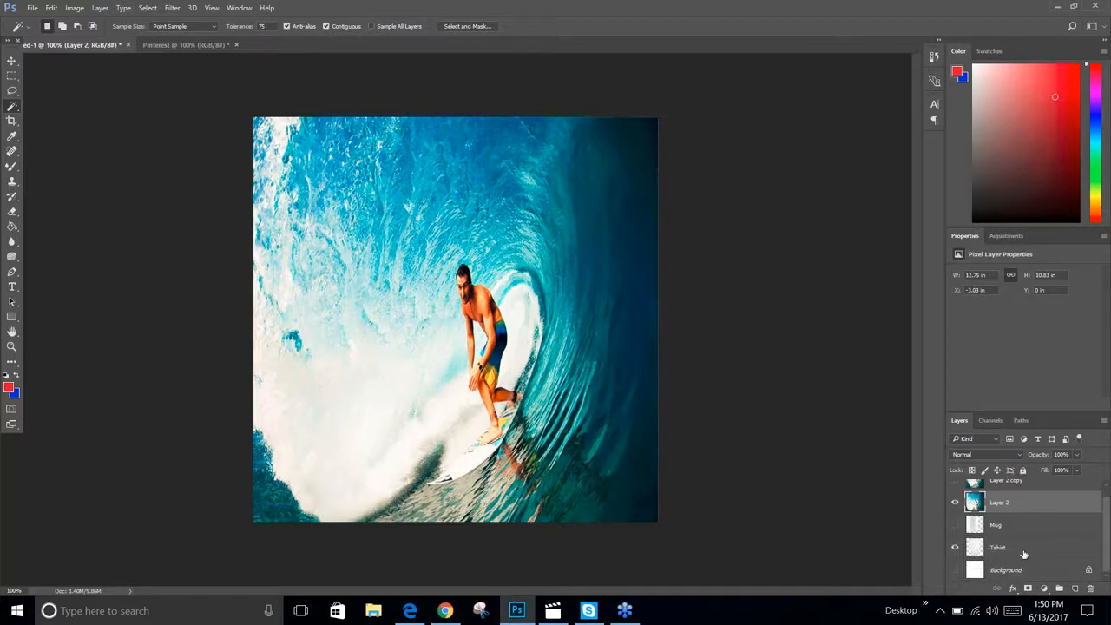
{"action": "left_click", "coordinate": [965, 548]}
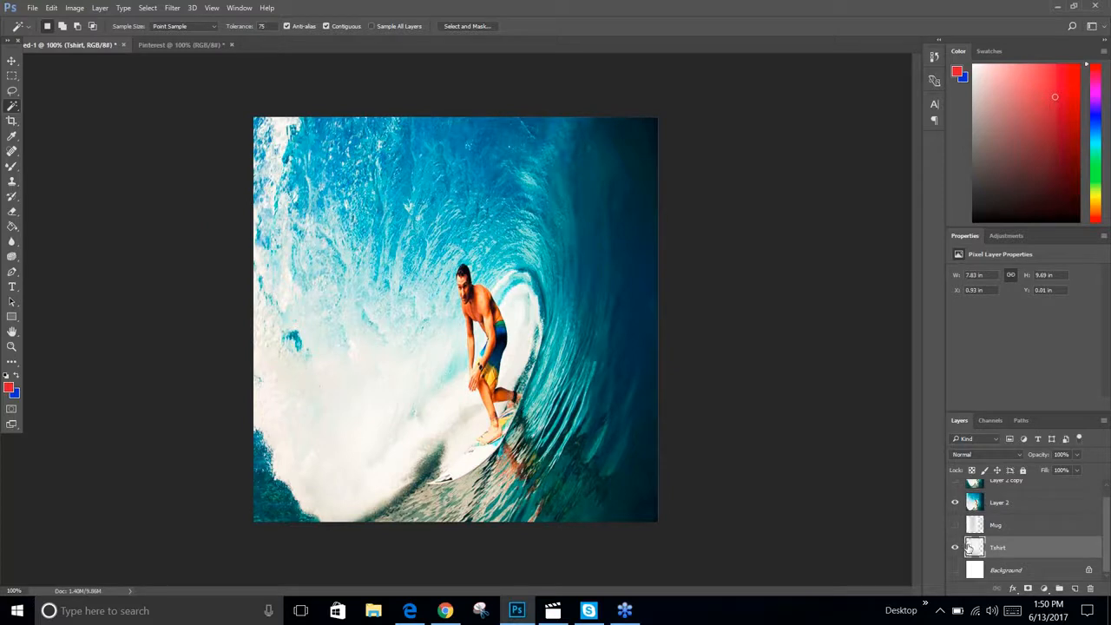
{"action": "left_click", "coordinate": [1026, 503]}
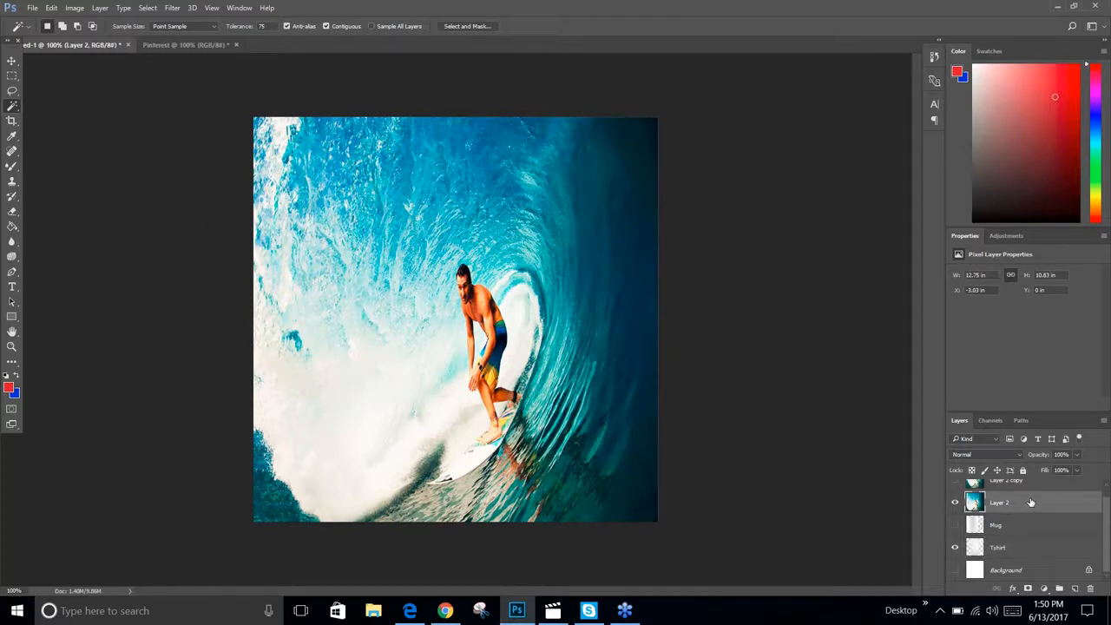
{"action": "left_click", "coordinate": [1076, 455]}
{"action": "left_click_drag", "start_coordinate": [1076, 469], "coordinate": [1047, 473]}
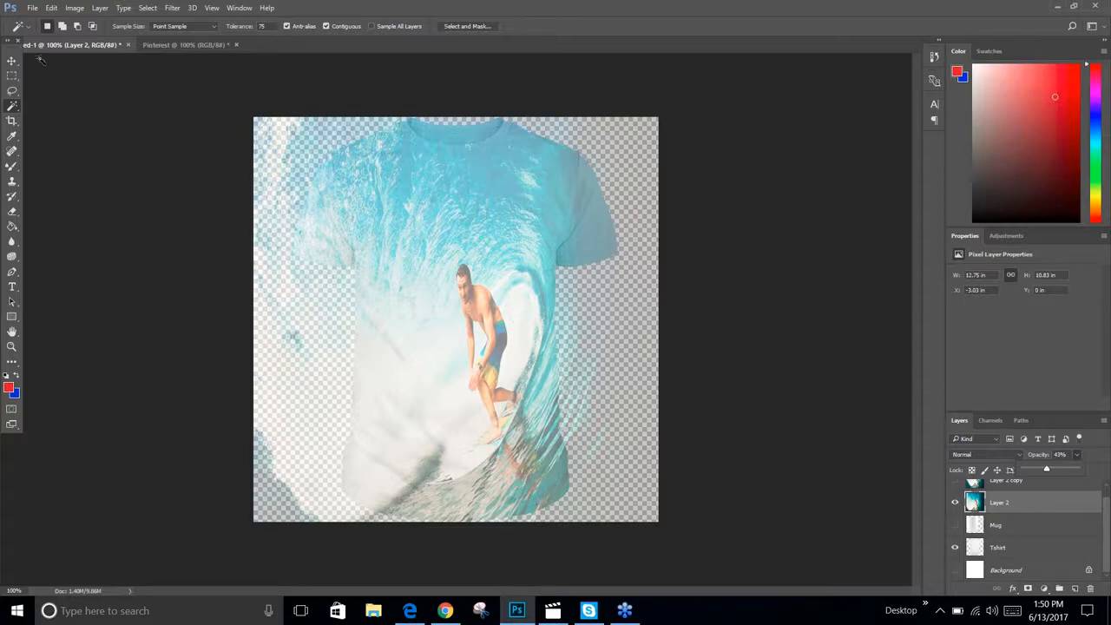
Free-transform Layer 2, scaling it to about 104% and shifting it slightly left over the T-shirt
{"action": "left_click", "coordinate": [11, 60]}
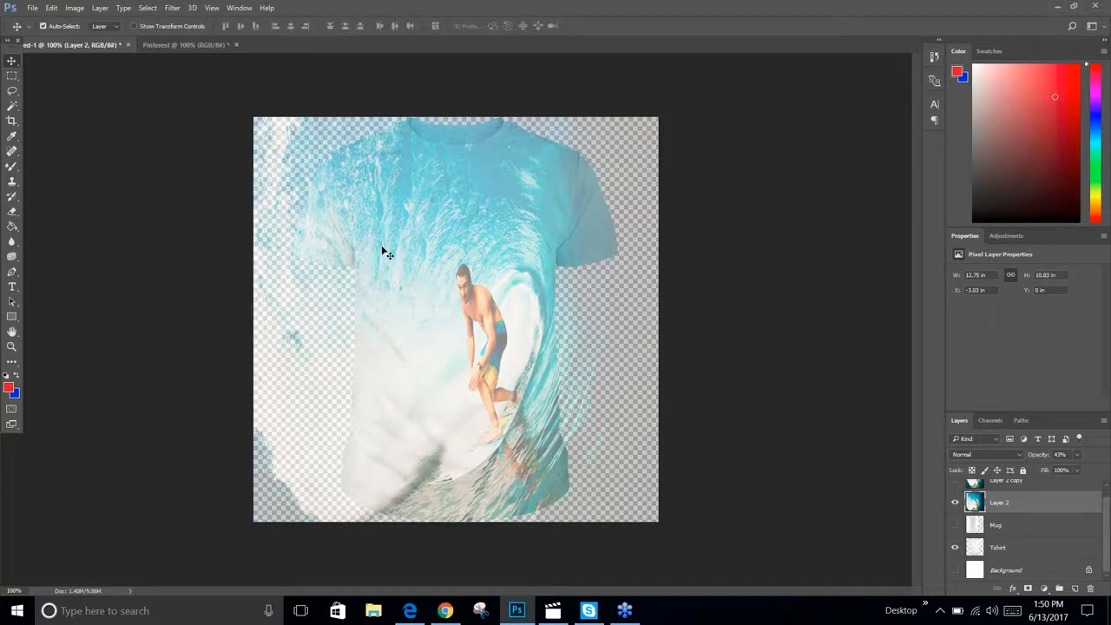
{"action": "mouse_move", "coordinate": [467, 276]}
{"action": "left_mouse_down"}
{"action": "mouse_move", "coordinate": [438, 273]}
{"action": "mouse_move", "coordinate": [467, 278]}
{"action": "left_mouse_up"}
{"action": "key", "text": "ctrl+t"}
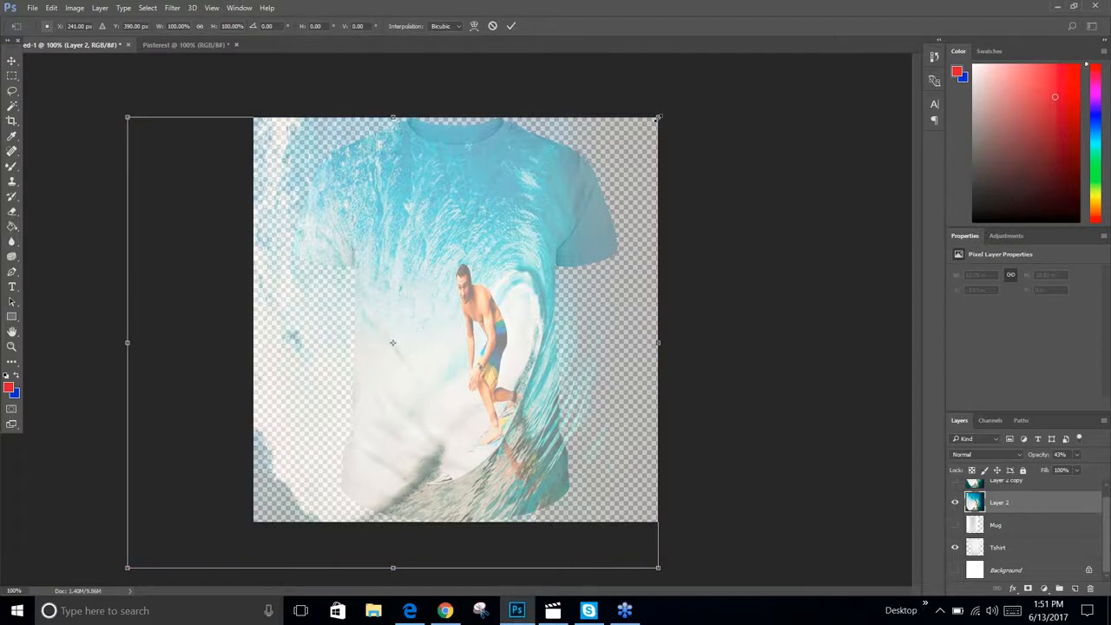
{"action": "left_click_drag", "start_coordinate": [659, 118], "coordinate": [683, 97]}
{"action": "left_click_drag", "start_coordinate": [526, 277], "coordinate": [498, 274]}
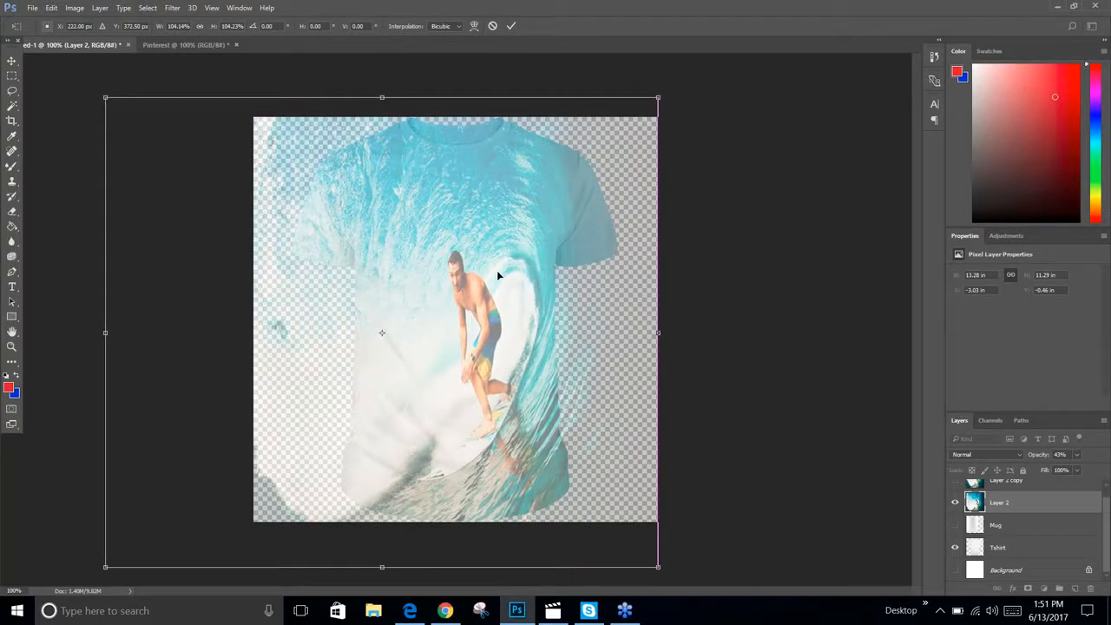
{"action": "key", "text": "Return"}
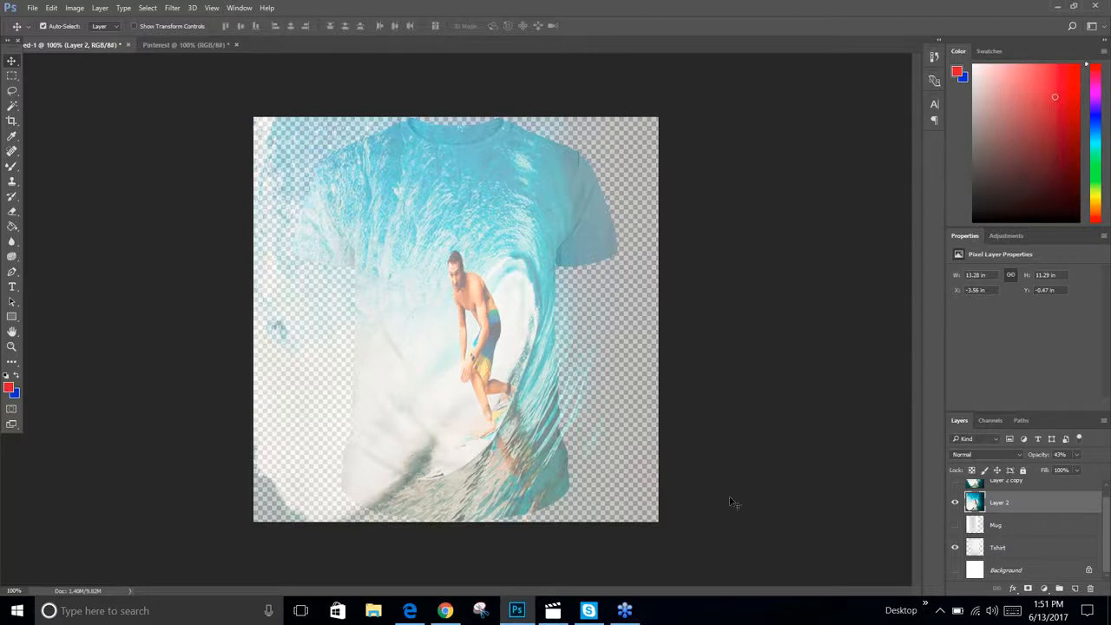
Restore Layer 2's opacity to 100% and hide the layer
{"action": "left_click", "coordinate": [1076, 454]}
{"action": "left_click_drag", "start_coordinate": [1073, 469], "coordinate": [1102, 470]}
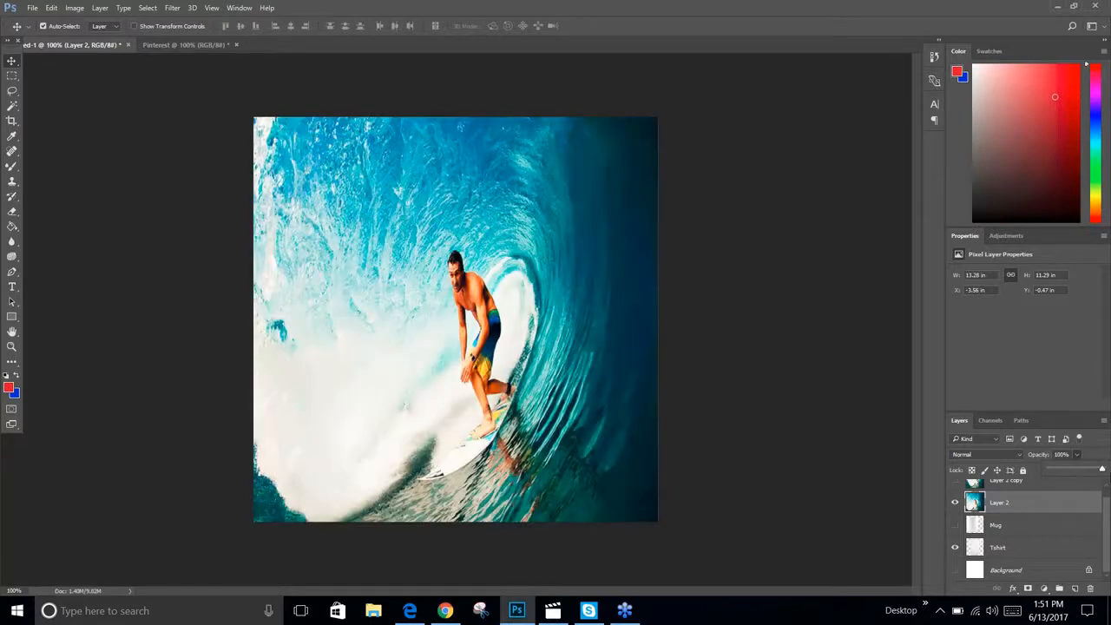
{"action": "left_click", "coordinate": [956, 503]}
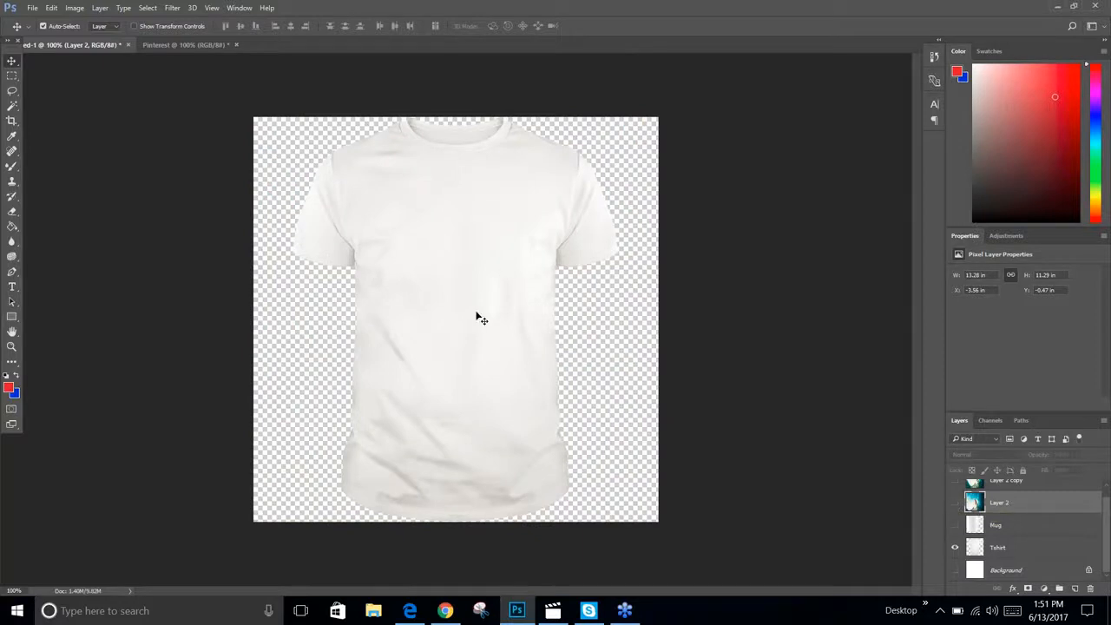
On the Tshirt layer, select the T-shirt shape with the Magic Wand at a tolerance of 75
{"action": "left_click", "coordinate": [1025, 551]}
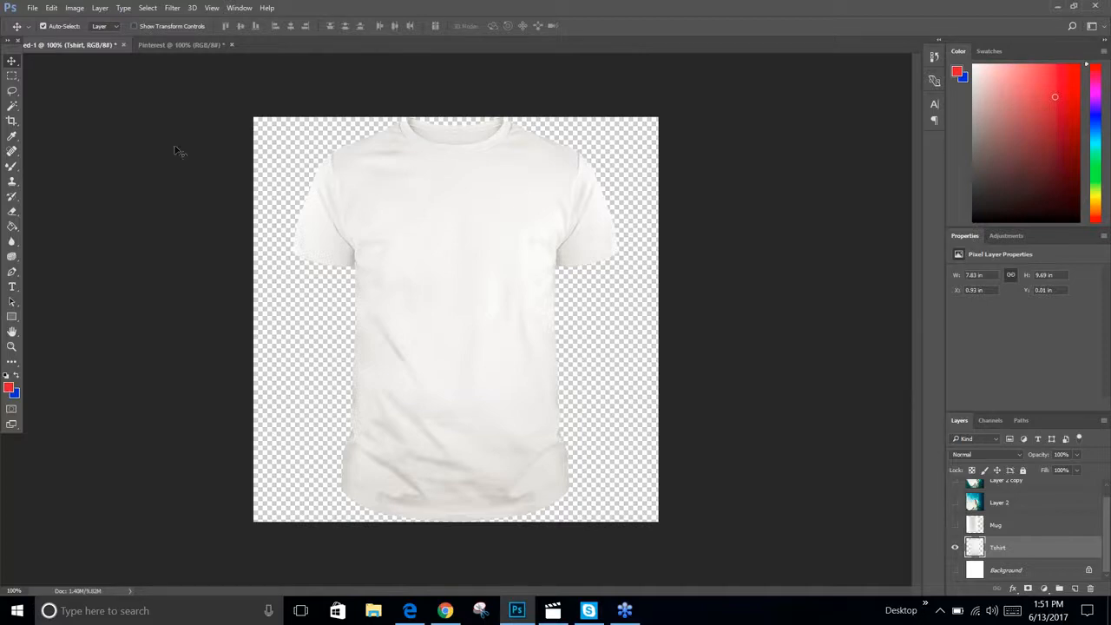
{"action": "left_click", "coordinate": [12, 107]}
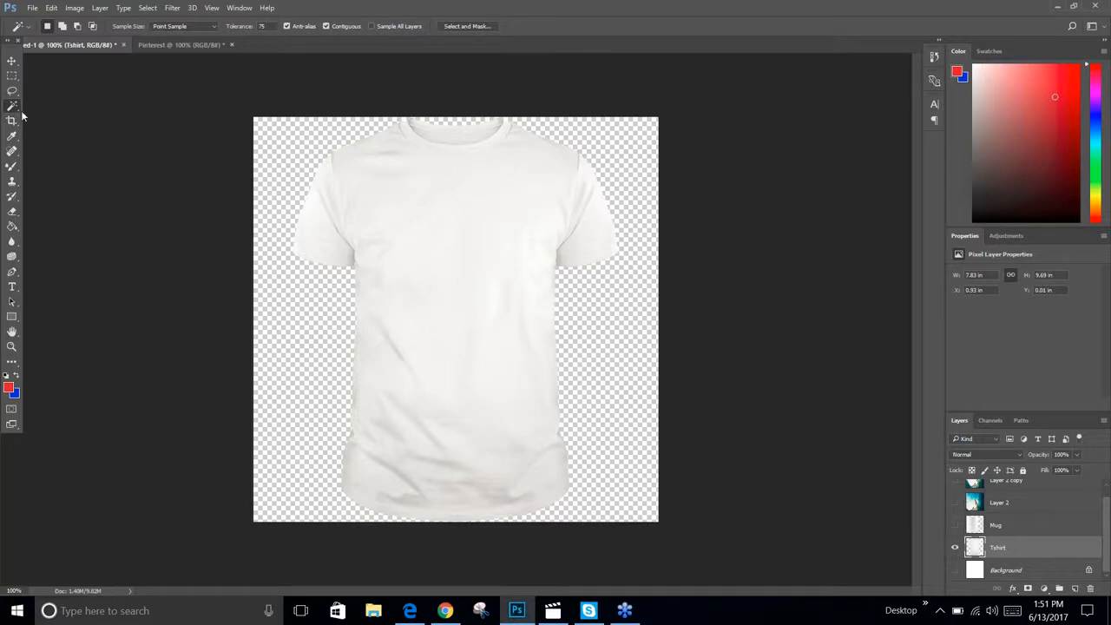
{"action": "left_click", "coordinate": [337, 178]}
{"action": "left_click", "coordinate": [262, 25]}
{"action": "left_click", "coordinate": [211, 183]}
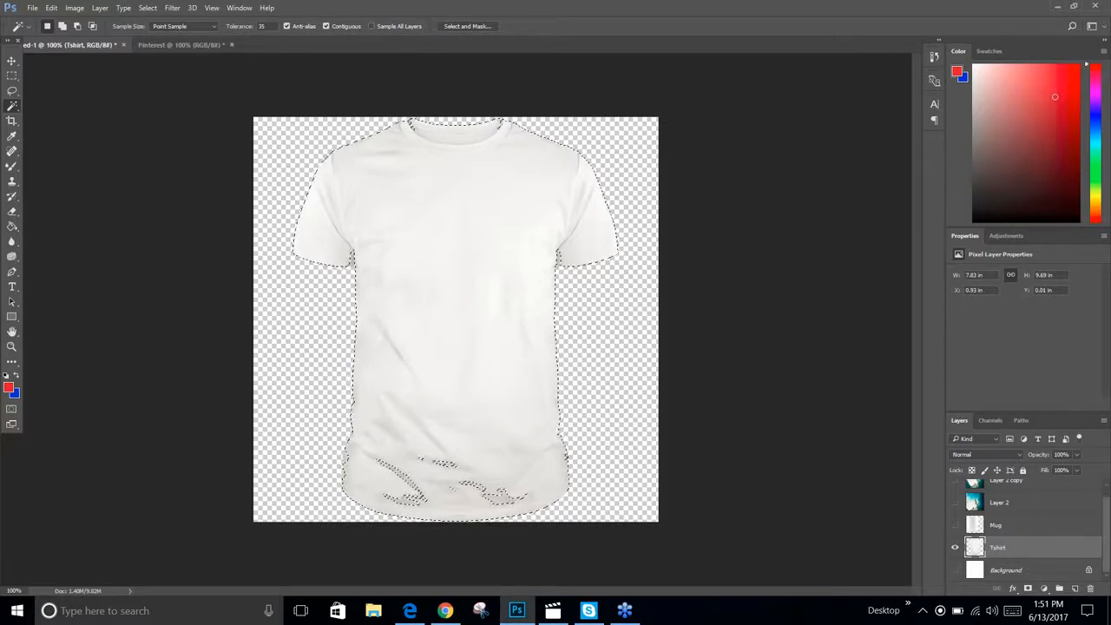
{"action": "double_click", "coordinate": [262, 26]}
{"action": "type", "text": "75"}
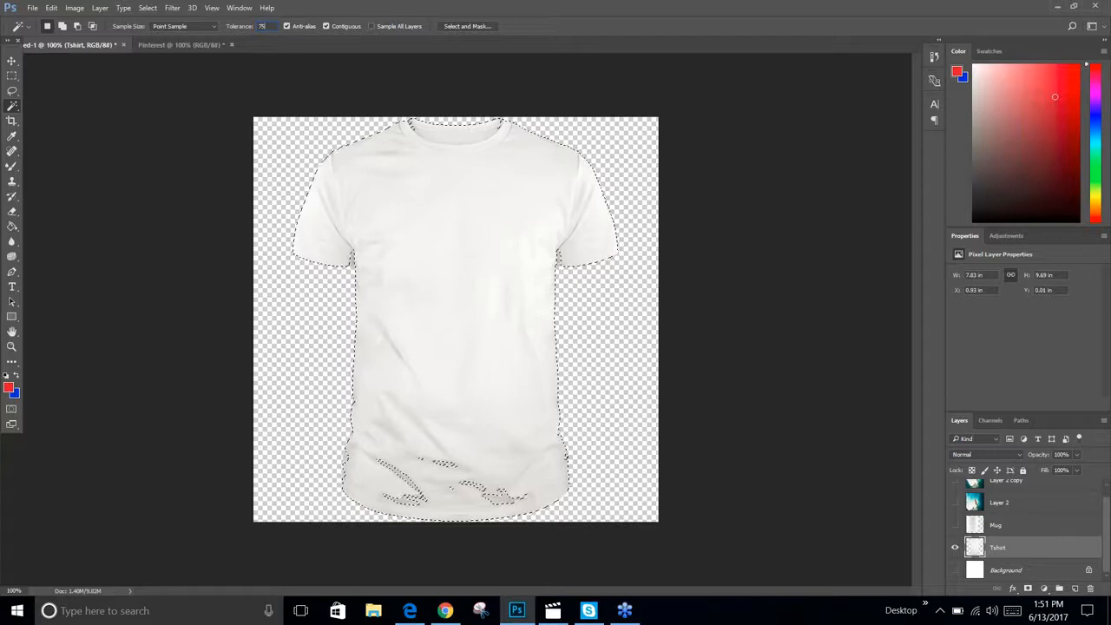
{"action": "left_click", "coordinate": [234, 174]}
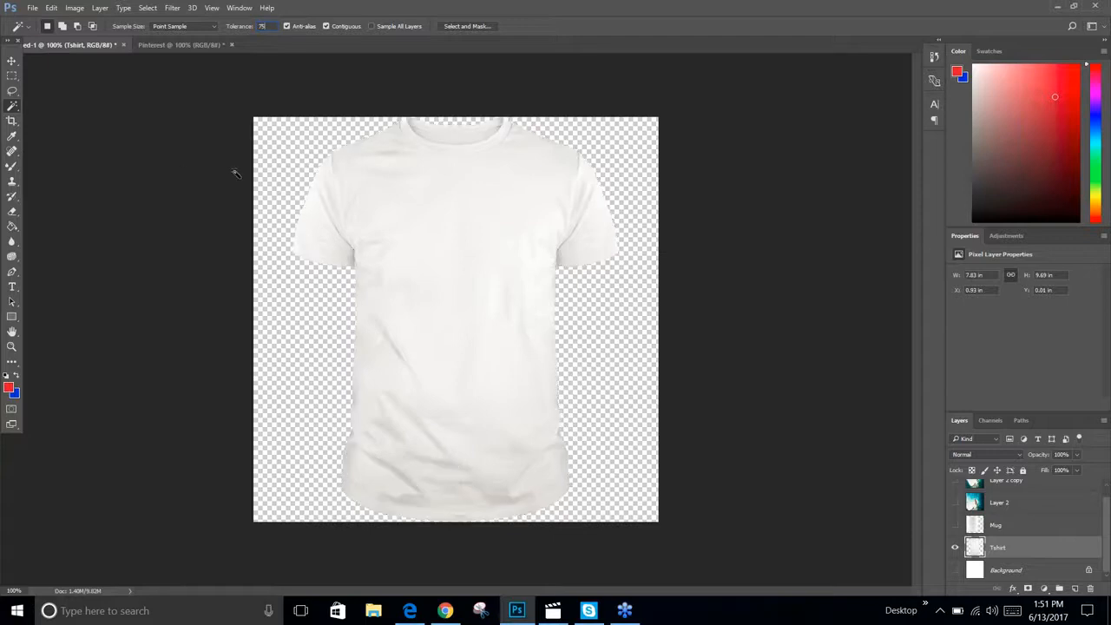
{"action": "left_click", "coordinate": [306, 185]}
Save the selection as a new channel named Tshirt
{"action": "left_click", "coordinate": [148, 8]}
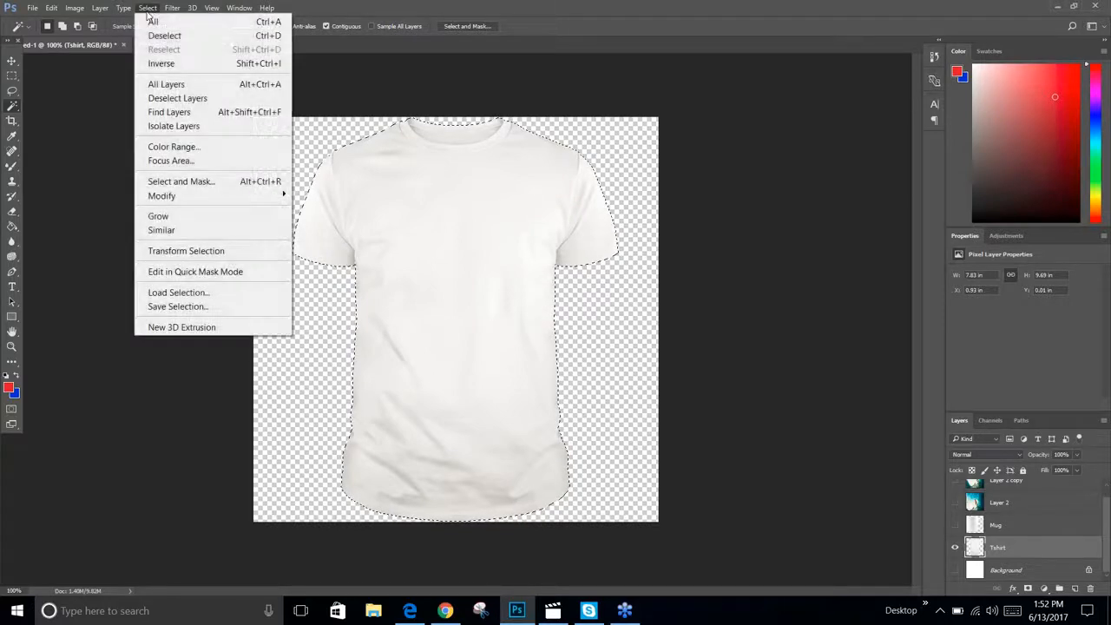
{"action": "left_click", "coordinate": [174, 306]}
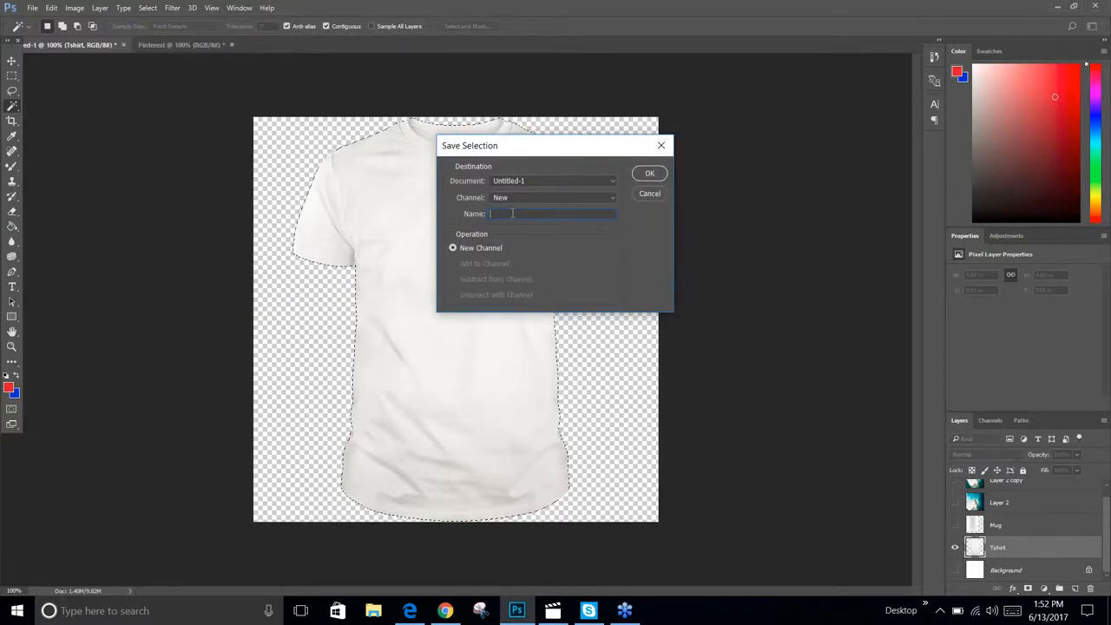
{"action": "type", "text": "Tshirt"}
{"action": "left_click", "coordinate": [649, 173]}
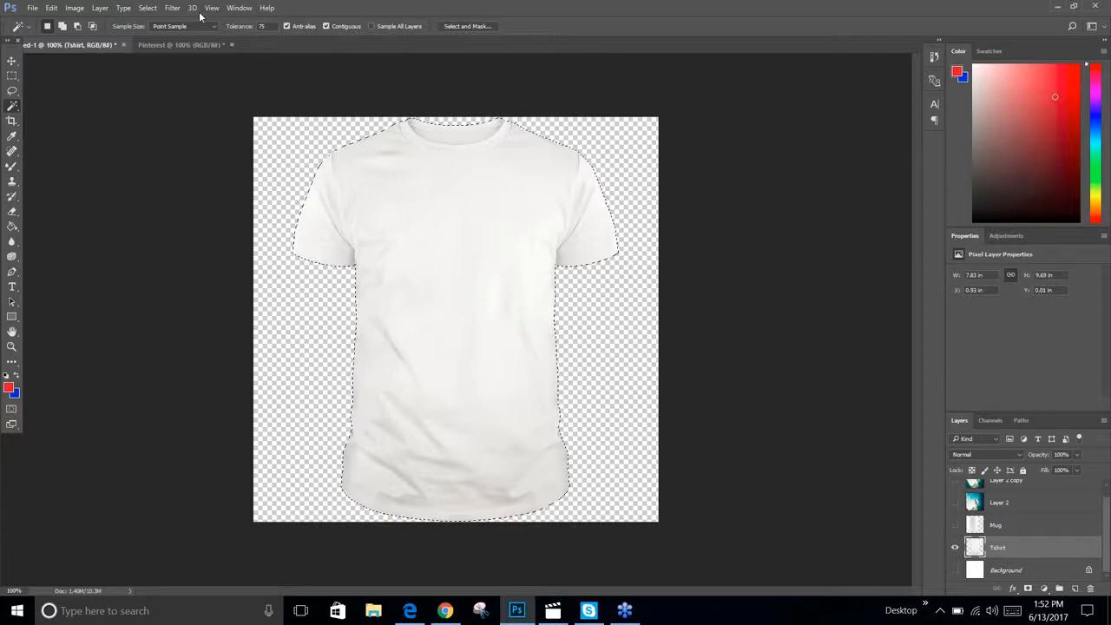
Show and select Layer 2, then copy its pixels inside the T-shirt selection
{"action": "left_click", "coordinate": [147, 8]}
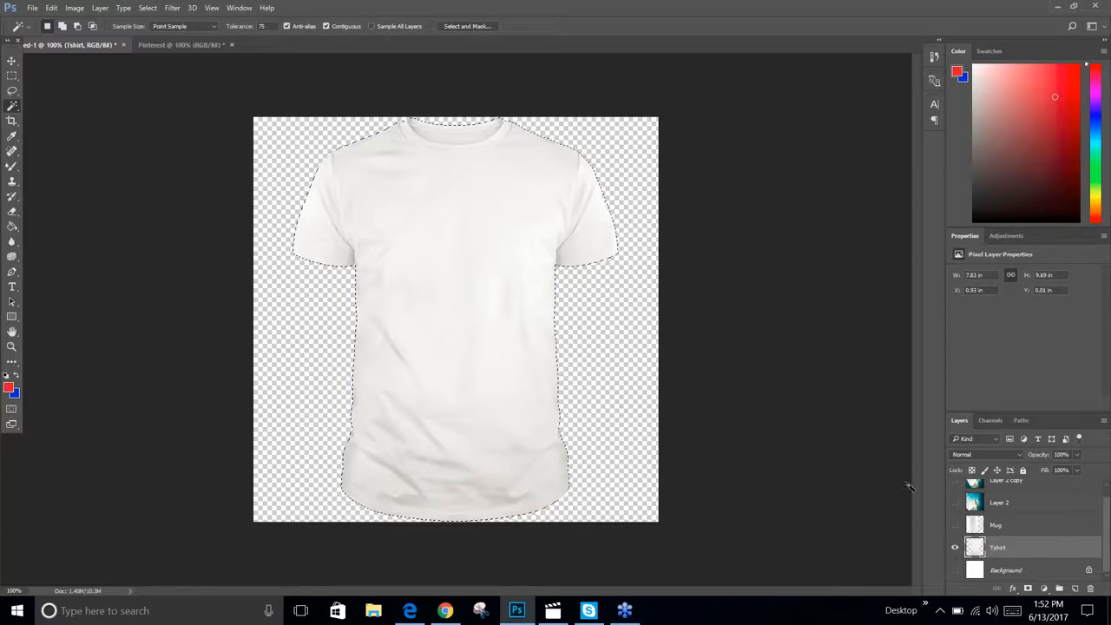
{"action": "left_click", "coordinate": [956, 502]}
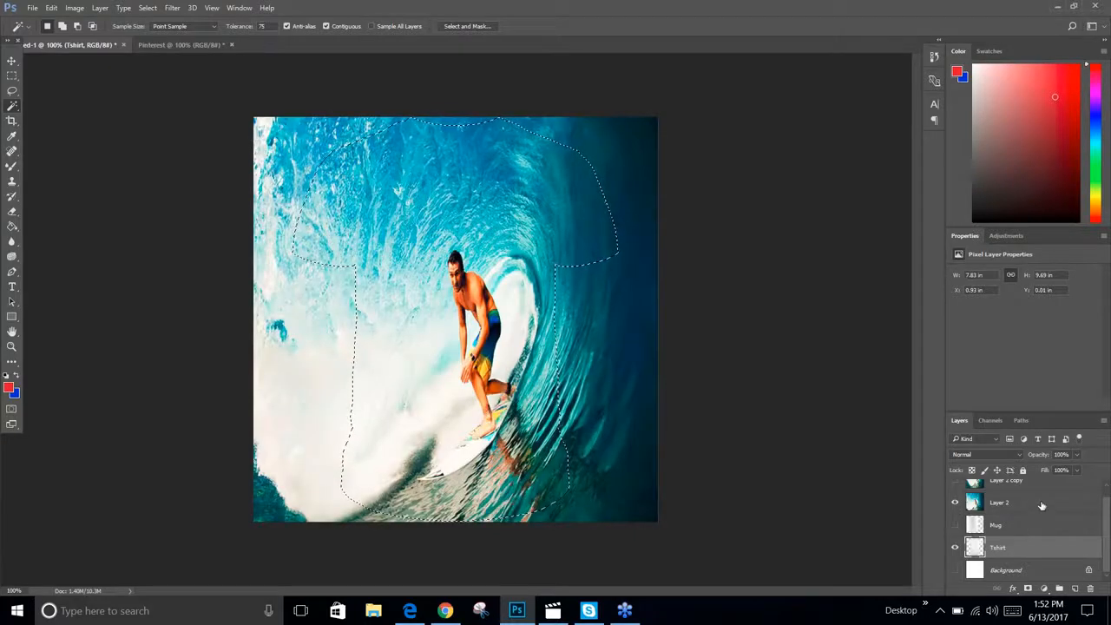
{"action": "left_click", "coordinate": [1042, 505]}
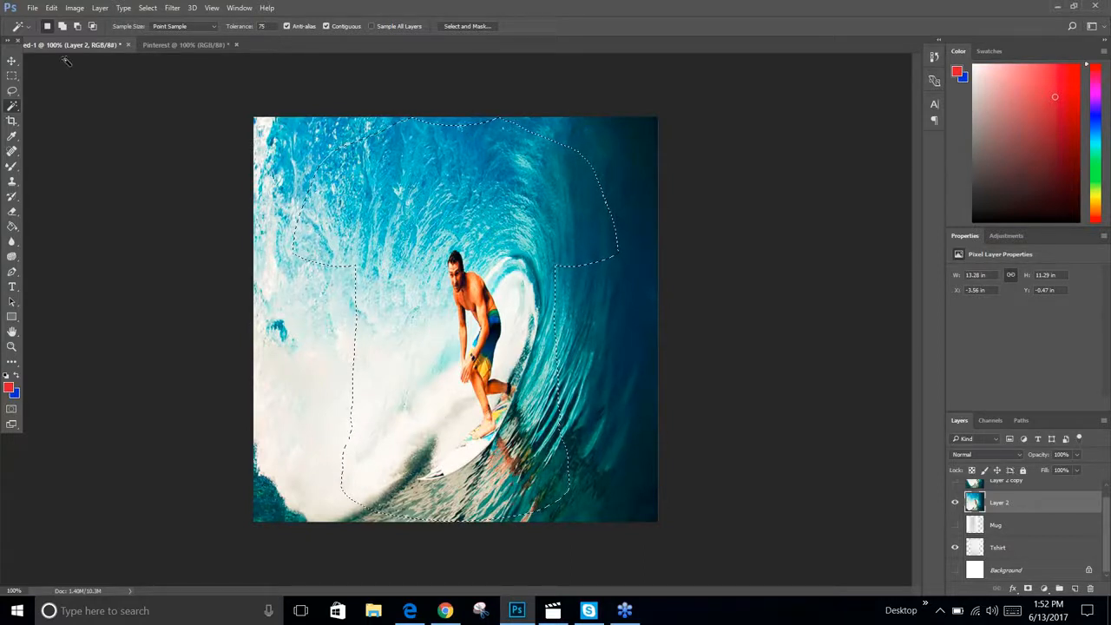
{"action": "left_click", "coordinate": [52, 8]}
{"action": "left_click", "coordinate": [74, 105]}
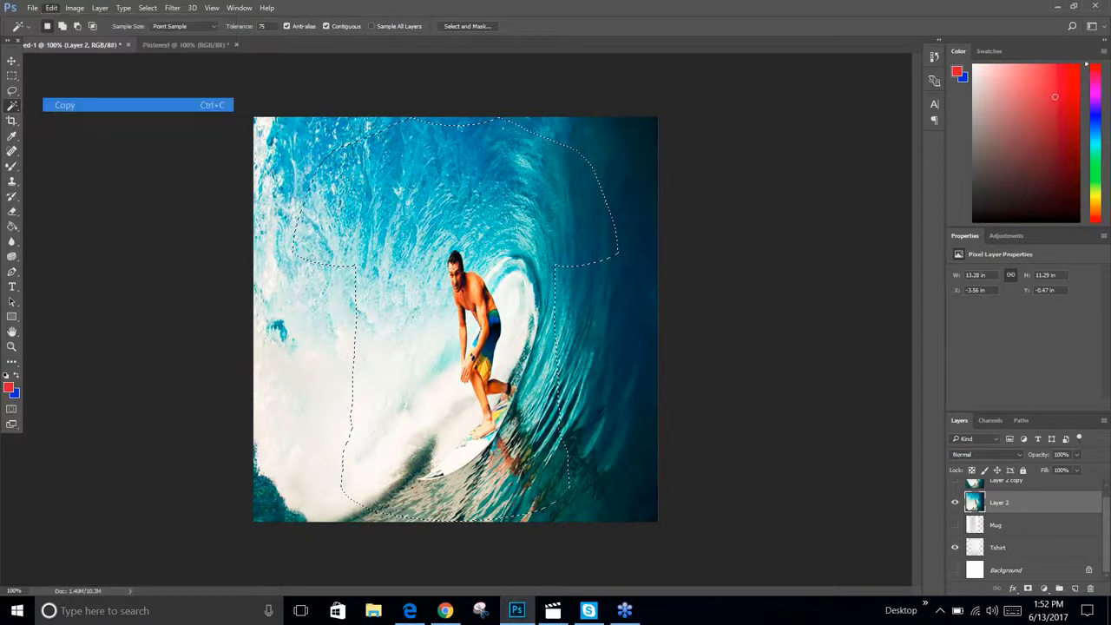
Paste the copied photo area as a new layer and hide Layer 2
{"action": "left_click", "coordinate": [52, 8]}
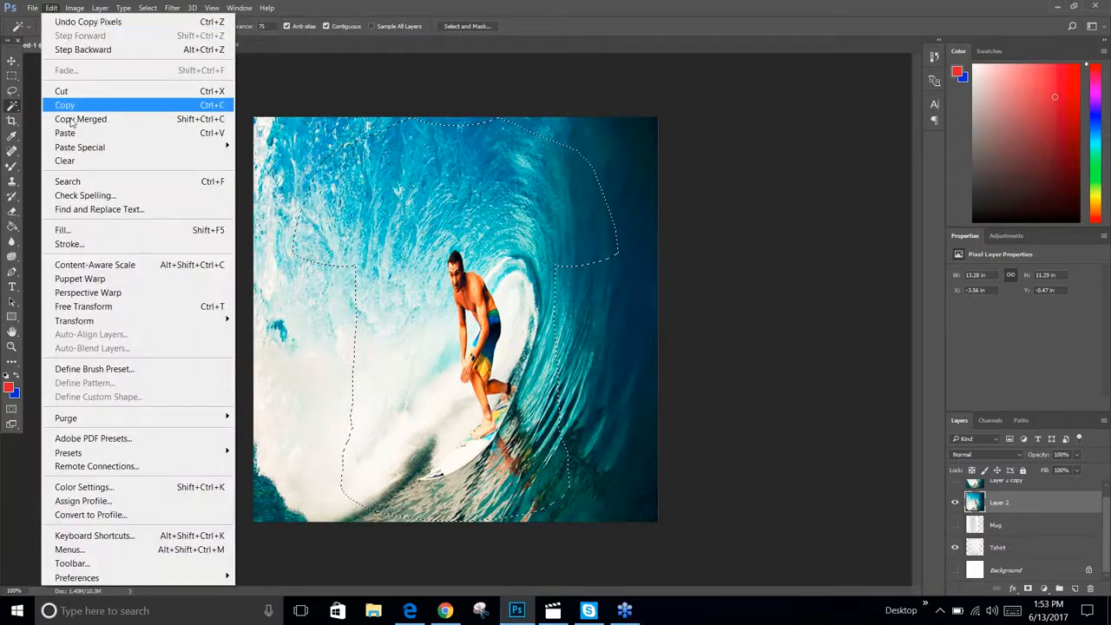
{"action": "left_click", "coordinate": [65, 132]}
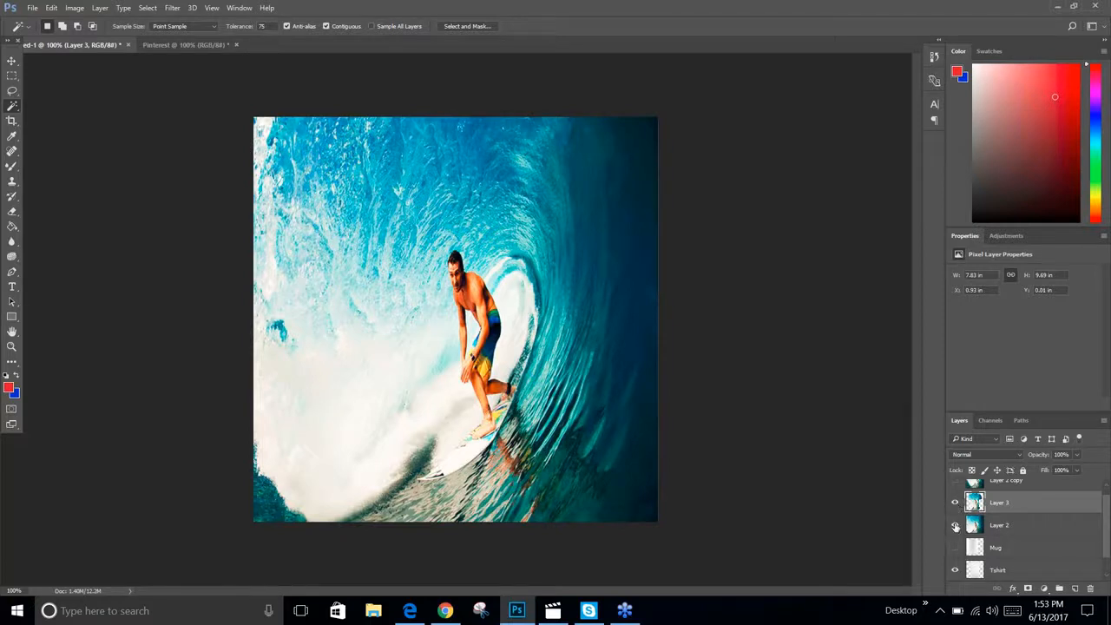
{"action": "left_click", "coordinate": [955, 526]}
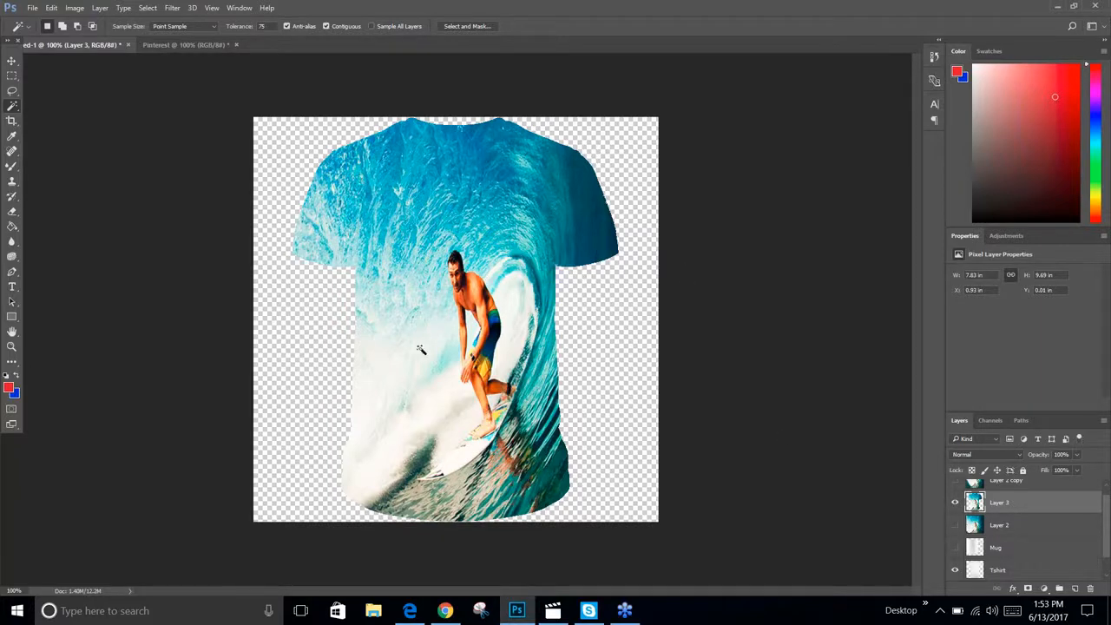
Turn on the Background layer's visibility behind the printed T-shirt
{"action": "scroll", "coordinate": [958, 550], "scroll_direction": "down", "scroll_amount": 1}
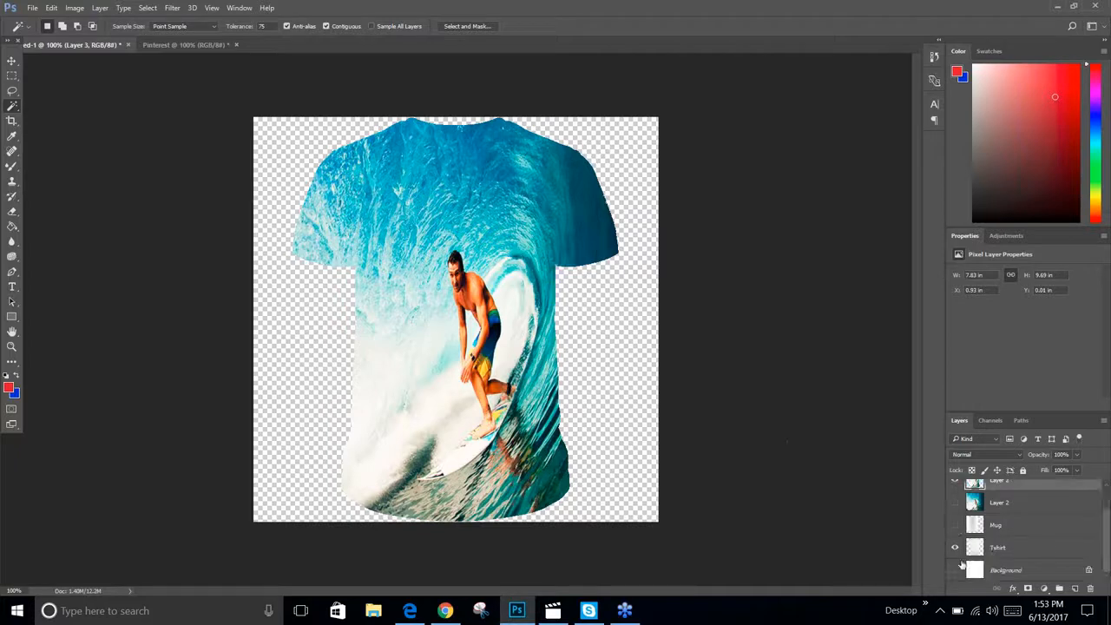
{"action": "left_click", "coordinate": [956, 570]}
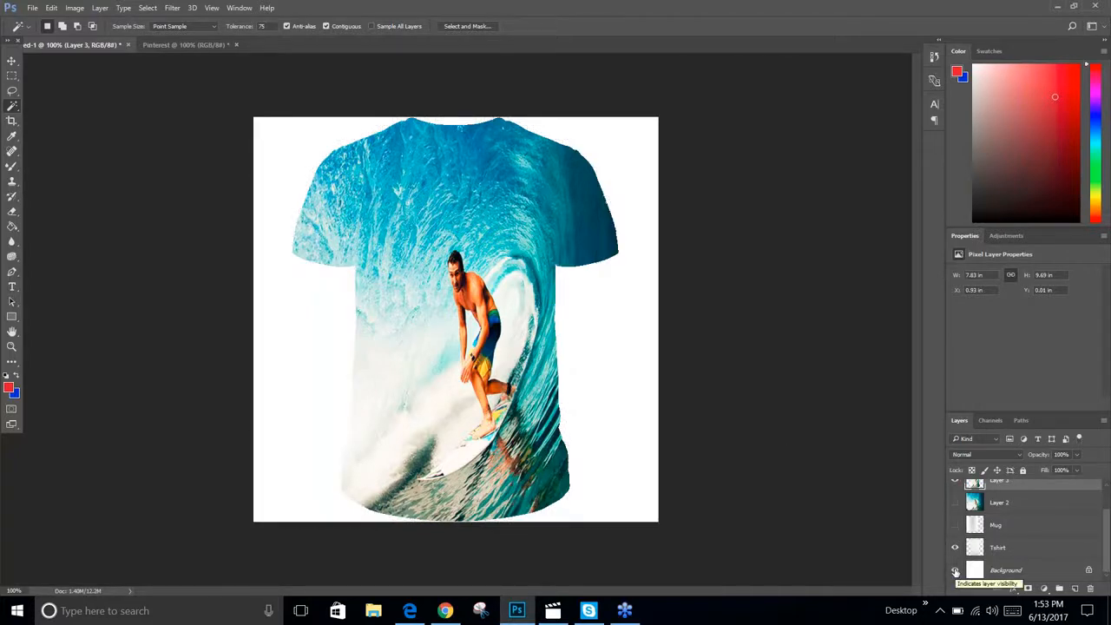
{"action": "left_click", "coordinate": [955, 570]}
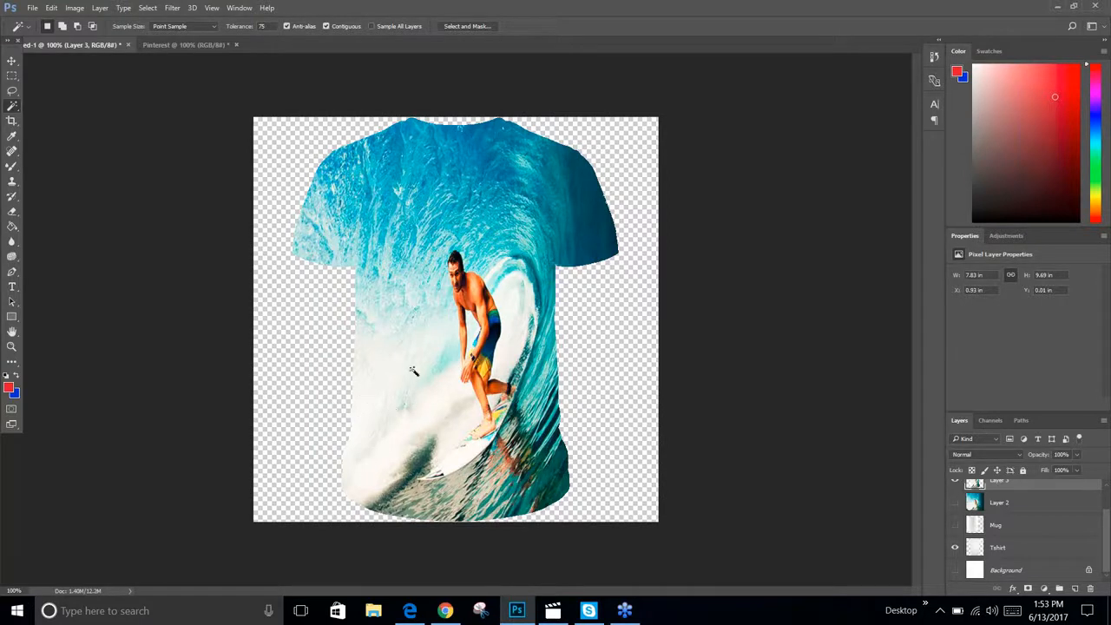
{"action": "left_click", "coordinate": [956, 570]}
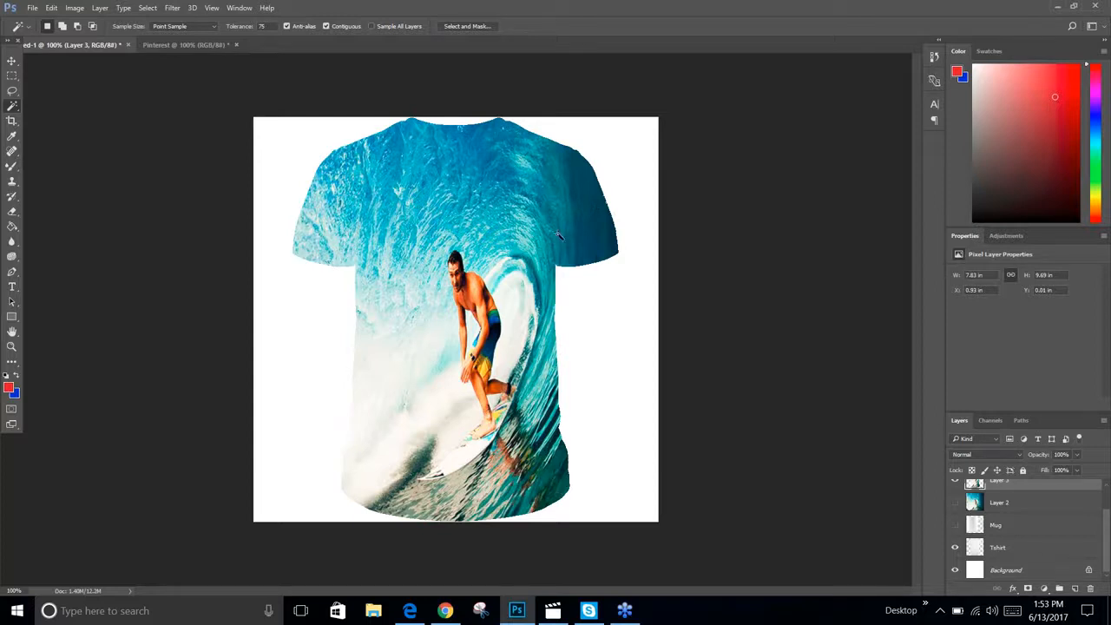
{"action": "scroll", "coordinate": [1030, 507], "scroll_direction": "up", "scroll_amount": 2}
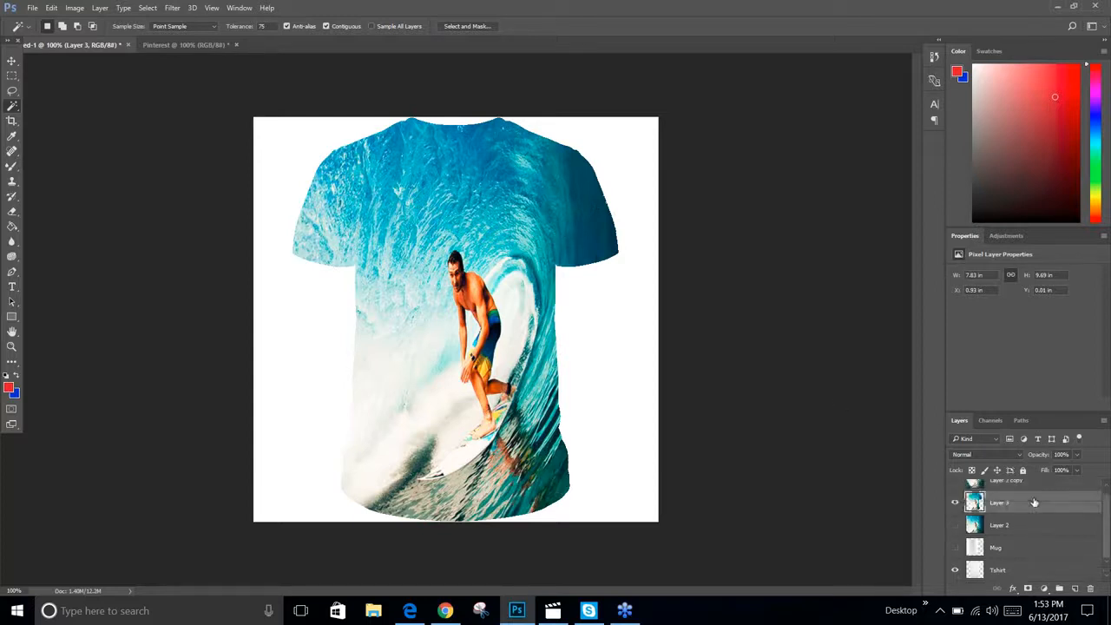
Add an inside Color Burn Stroke of 2 px to Layer 3, using gray #9f9d9d sampled from the shirt
{"action": "left_click", "coordinate": [1013, 588]}
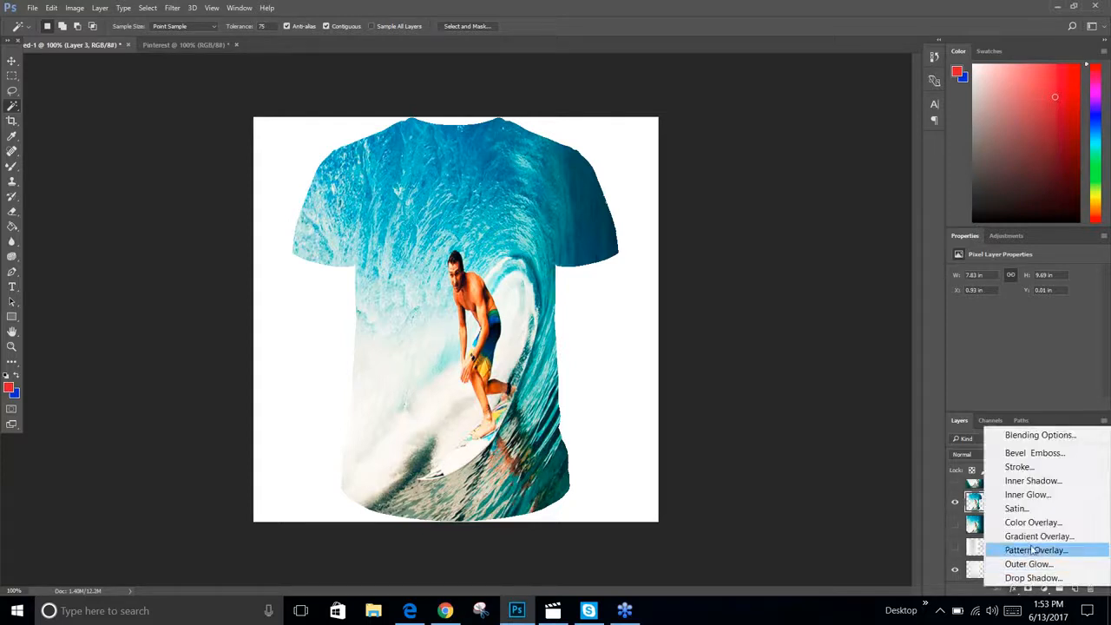
{"action": "left_click", "coordinate": [1044, 468]}
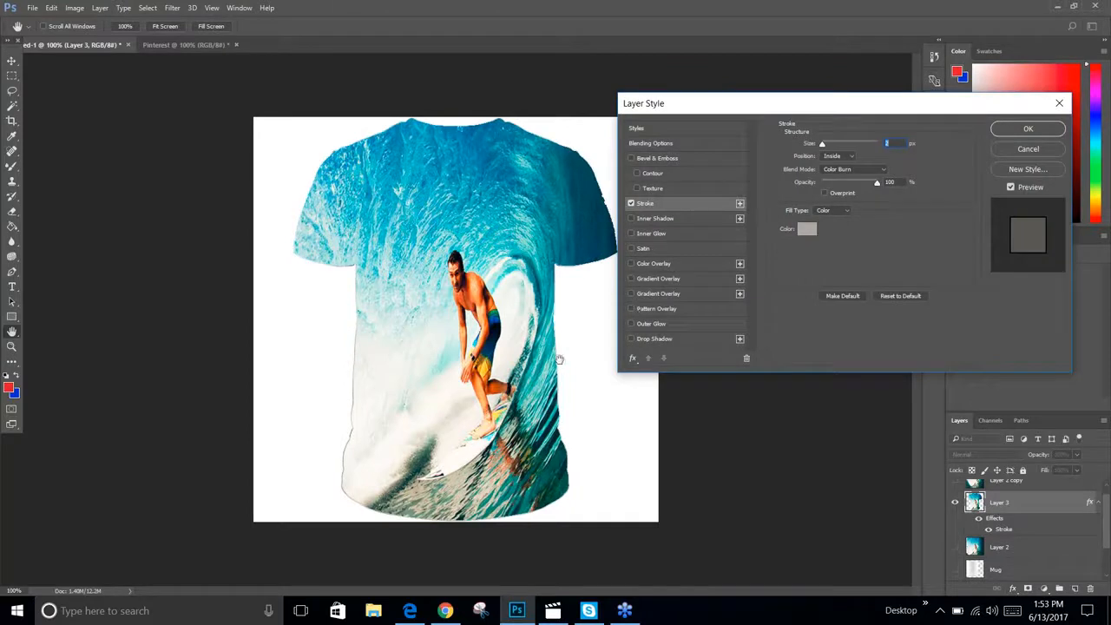
{"action": "left_click", "coordinate": [807, 229]}
{"action": "mouse_move", "coordinate": [413, 212]}
{"action": "left_mouse_down"}
{"action": "mouse_move", "coordinate": [403, 196]}
{"action": "mouse_move", "coordinate": [407, 306]}
{"action": "mouse_move", "coordinate": [419, 305]}
{"action": "mouse_move", "coordinate": [408, 215]}
{"action": "left_mouse_up"}
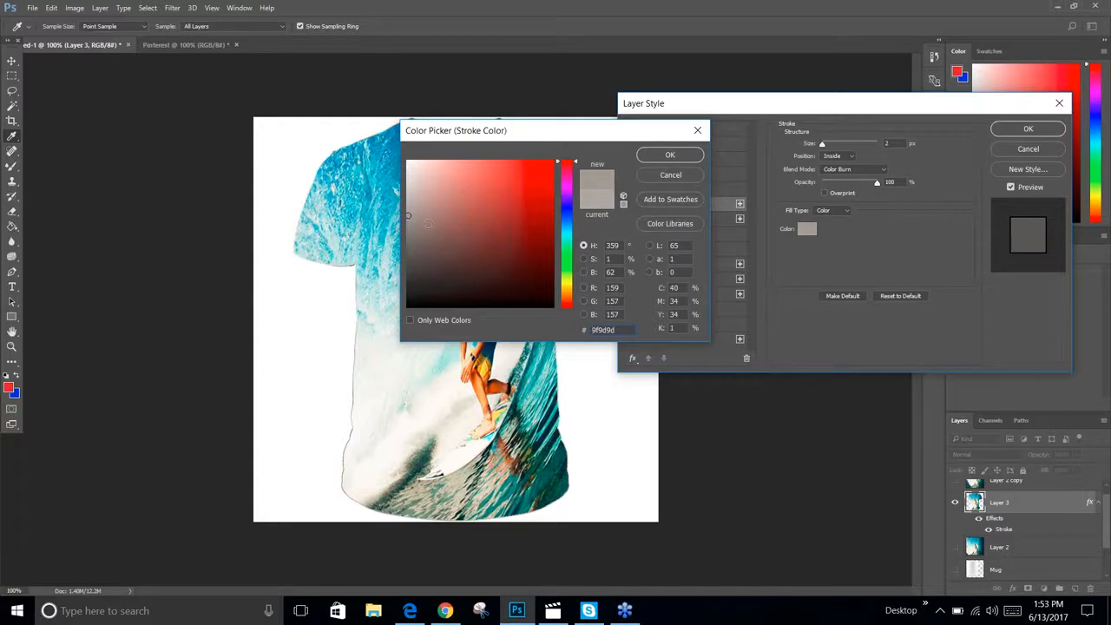
{"action": "left_click", "coordinate": [658, 156]}
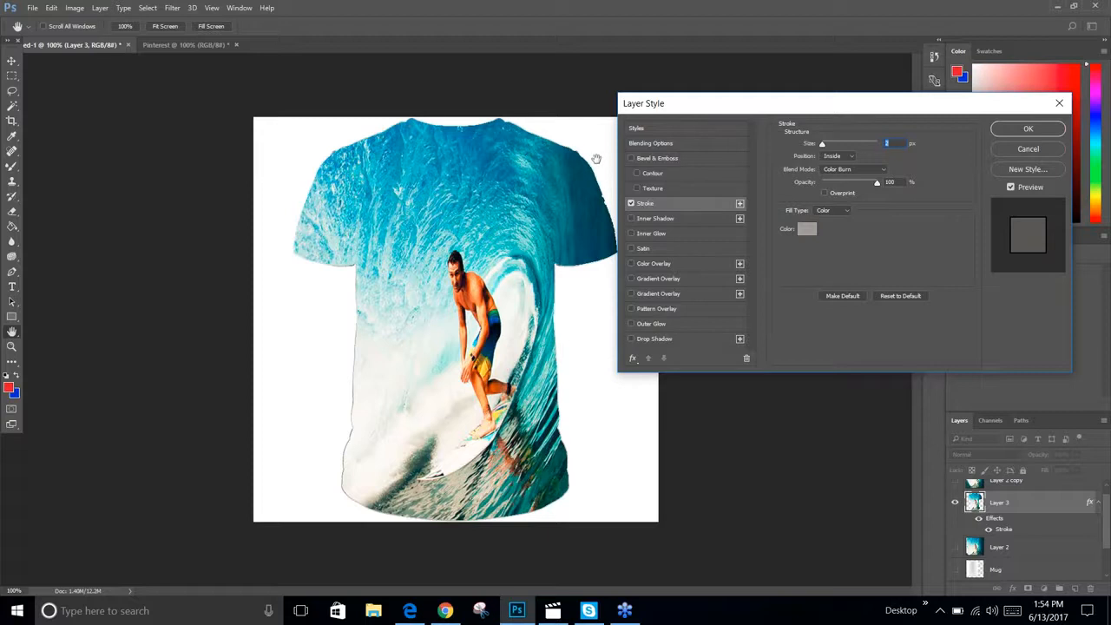
{"action": "left_click", "coordinate": [1024, 128]}
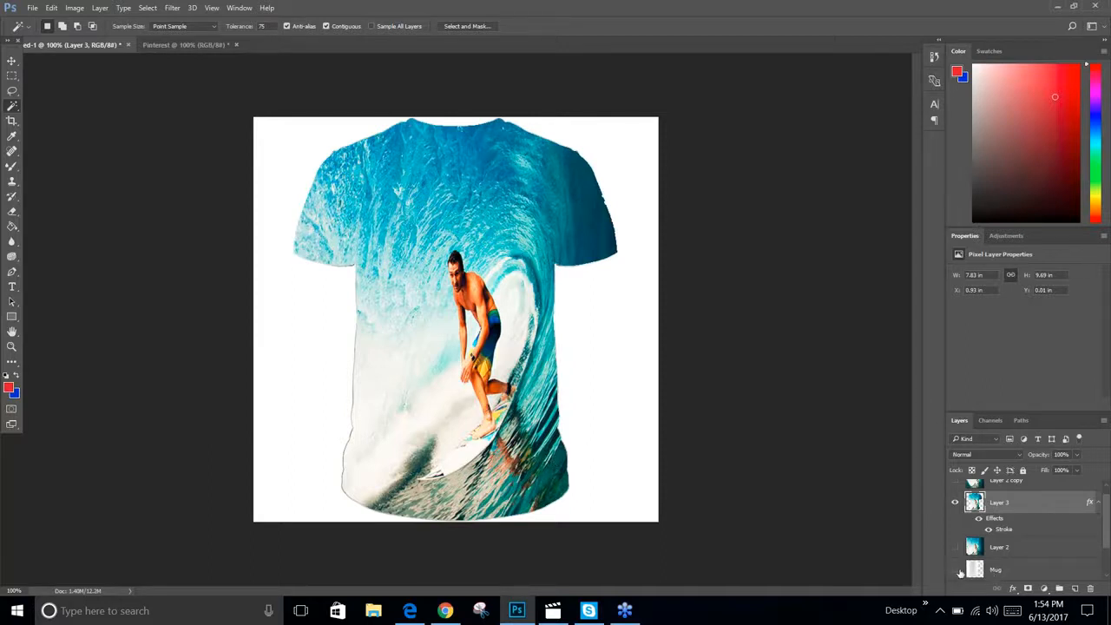
{"action": "scroll", "coordinate": [959, 573], "scroll_direction": "down", "scroll_amount": 2}
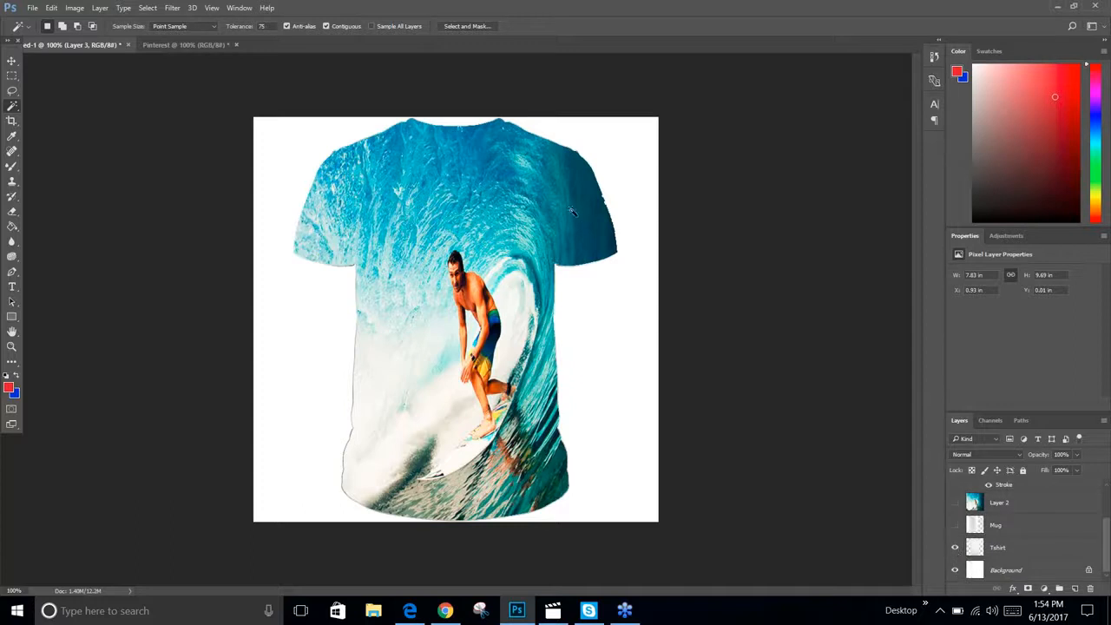
{"action": "left_click", "coordinate": [444, 610]}
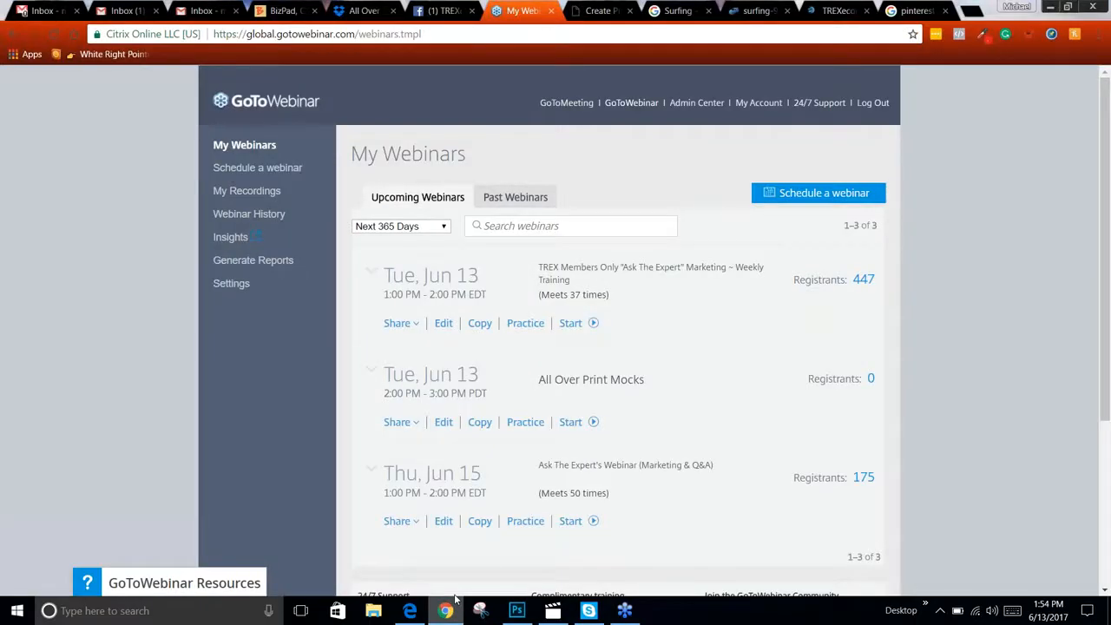
{"action": "left_click", "coordinate": [600, 10]}
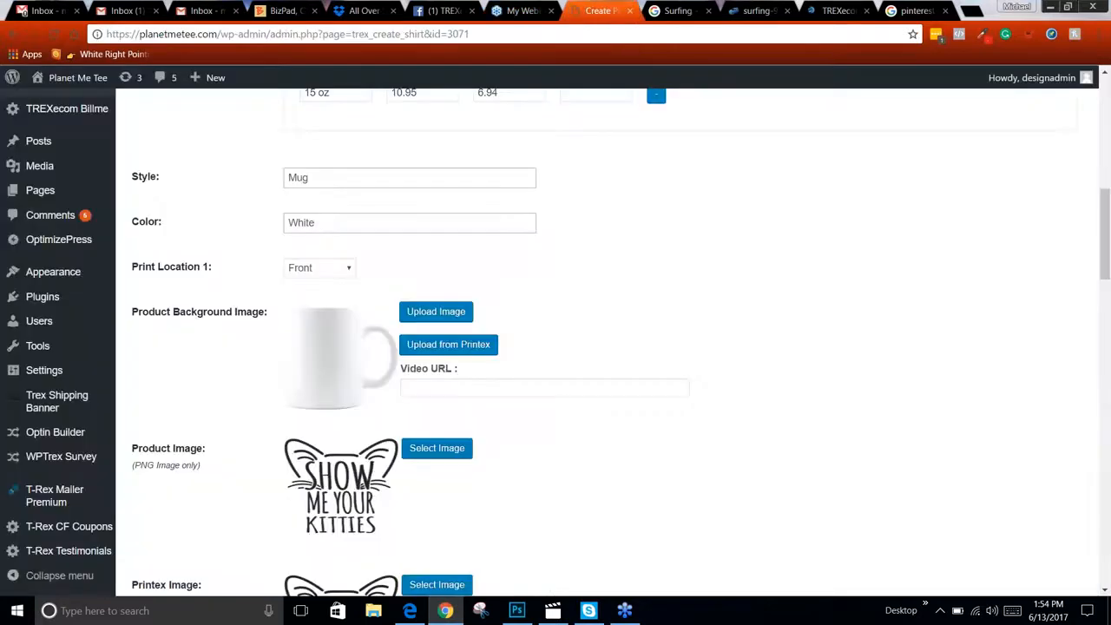
{"action": "scroll", "coordinate": [343, 343], "scroll_direction": "up", "scroll_amount": 1}
{"action": "scroll", "coordinate": [343, 342], "scroll_direction": "down", "scroll_amount": 2}
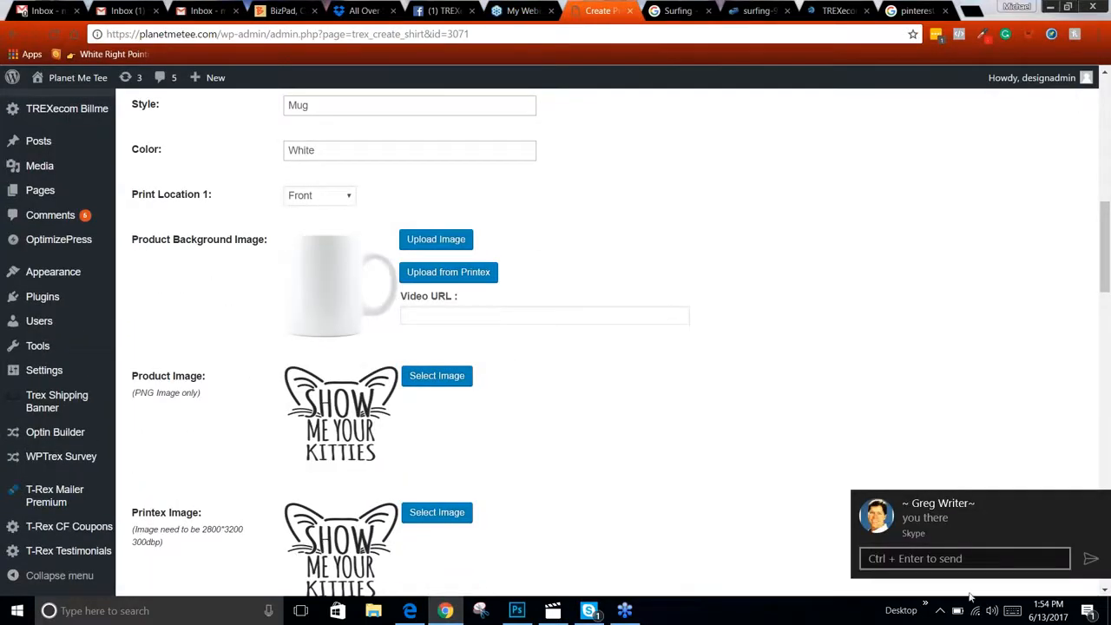
Reply to the Skype chat notification with the message "recording video for memebers"
{"action": "left_click", "coordinate": [904, 559]}
{"action": "type", "text": "reco"}
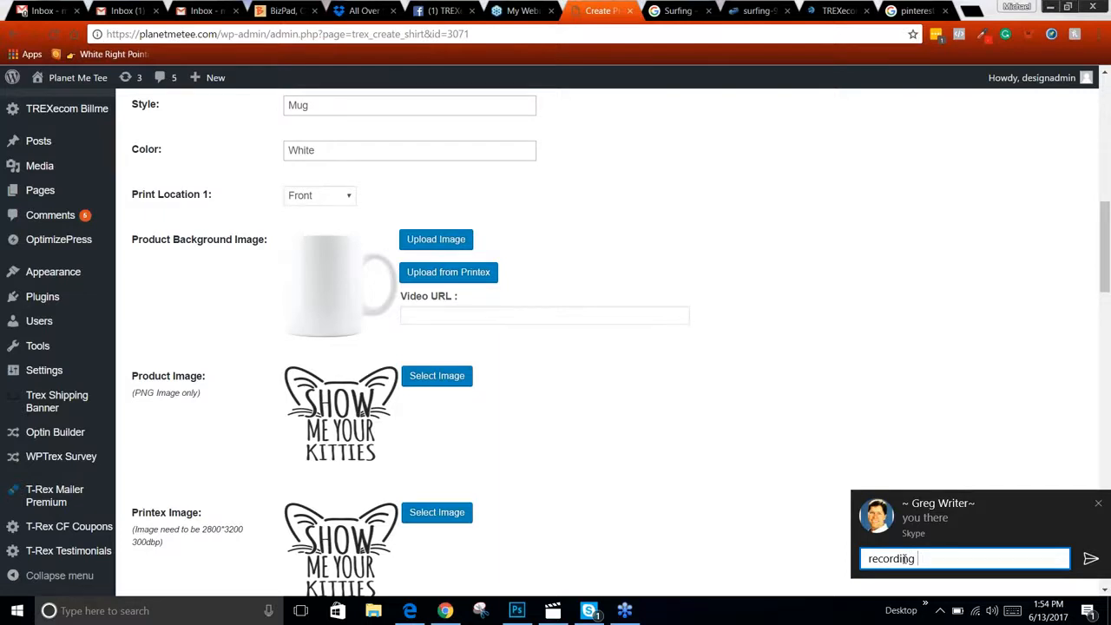
{"action": "type", "text": "rding video for memebers"}
{"action": "key", "text": "shift+Return"}
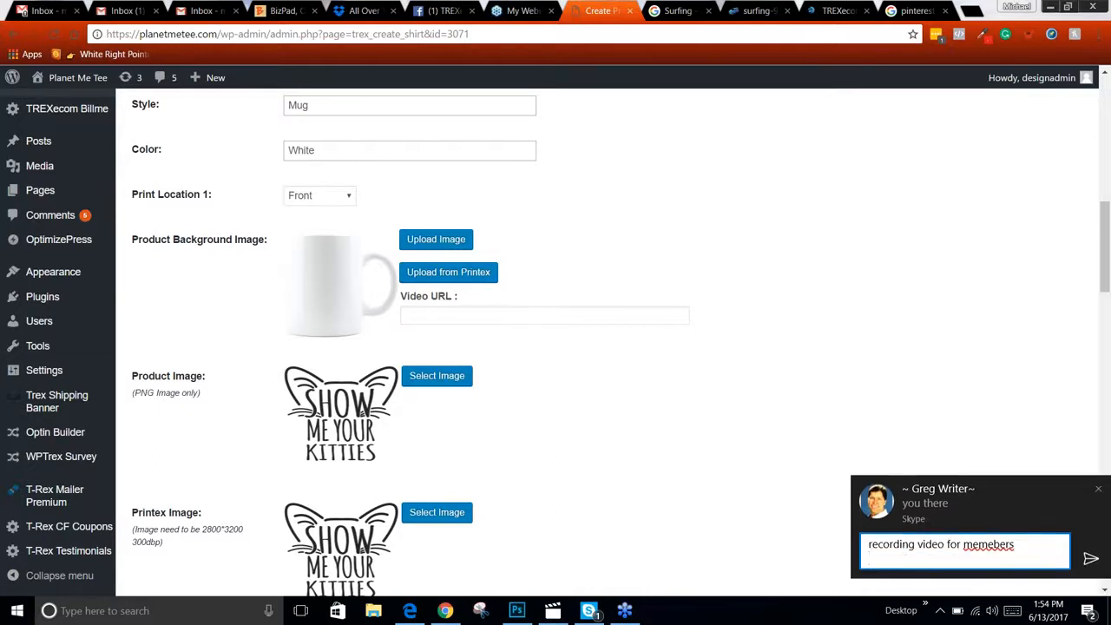
{"action": "left_click", "coordinate": [1090, 558]}
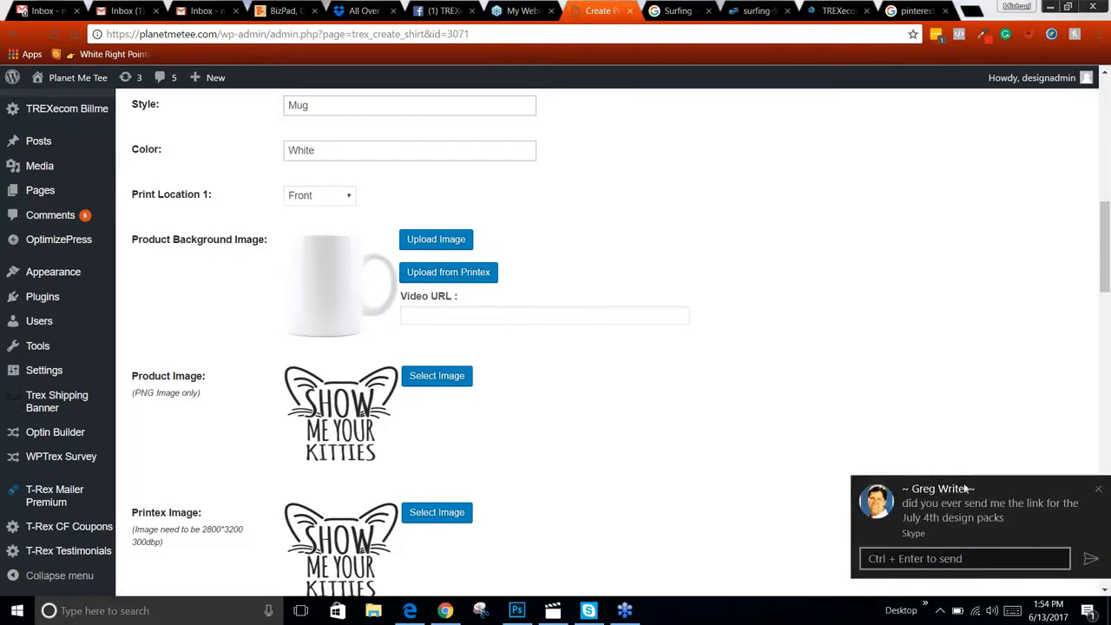
Switch back to Photoshop and hide the Tshirt layer
{"action": "right_click", "coordinate": [324, 288]}
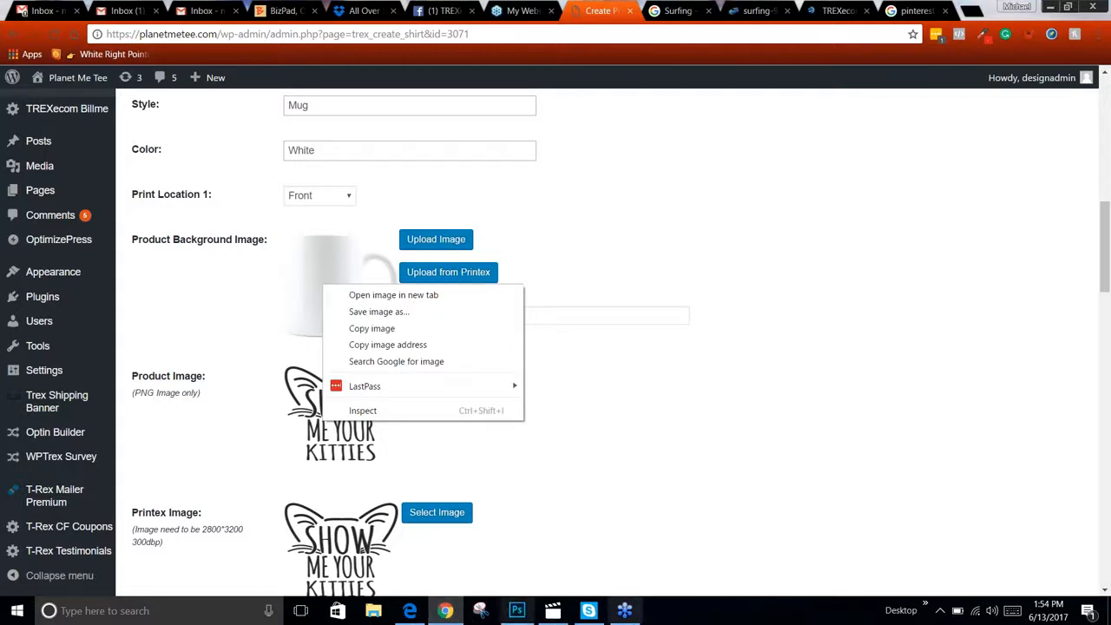
{"action": "mouse_move", "coordinate": [590, 614]}
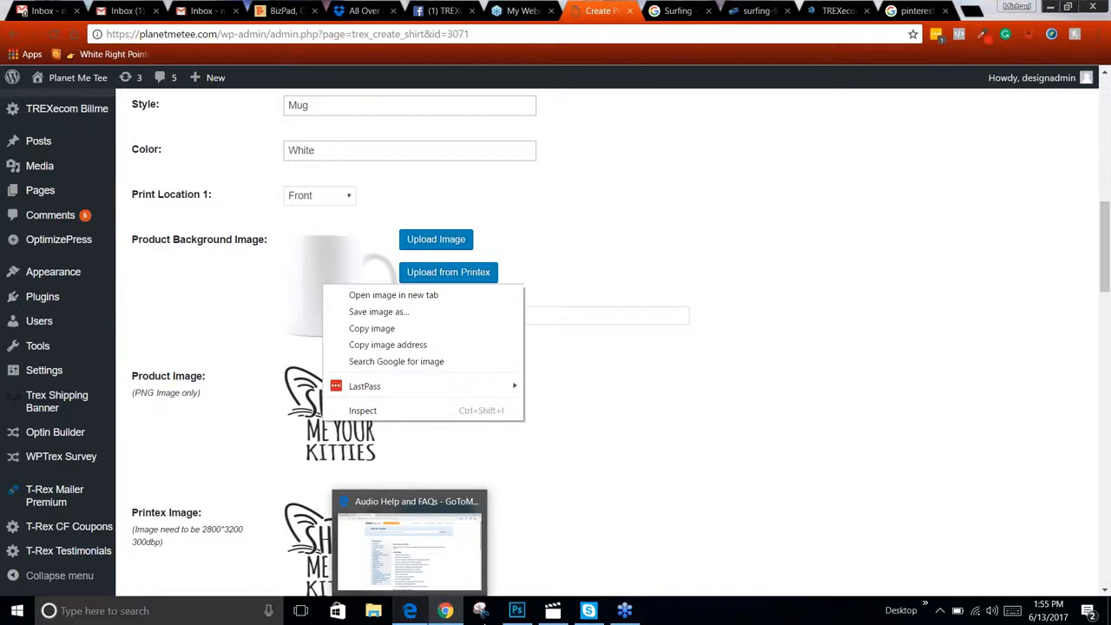
{"action": "left_click", "coordinate": [516, 610]}
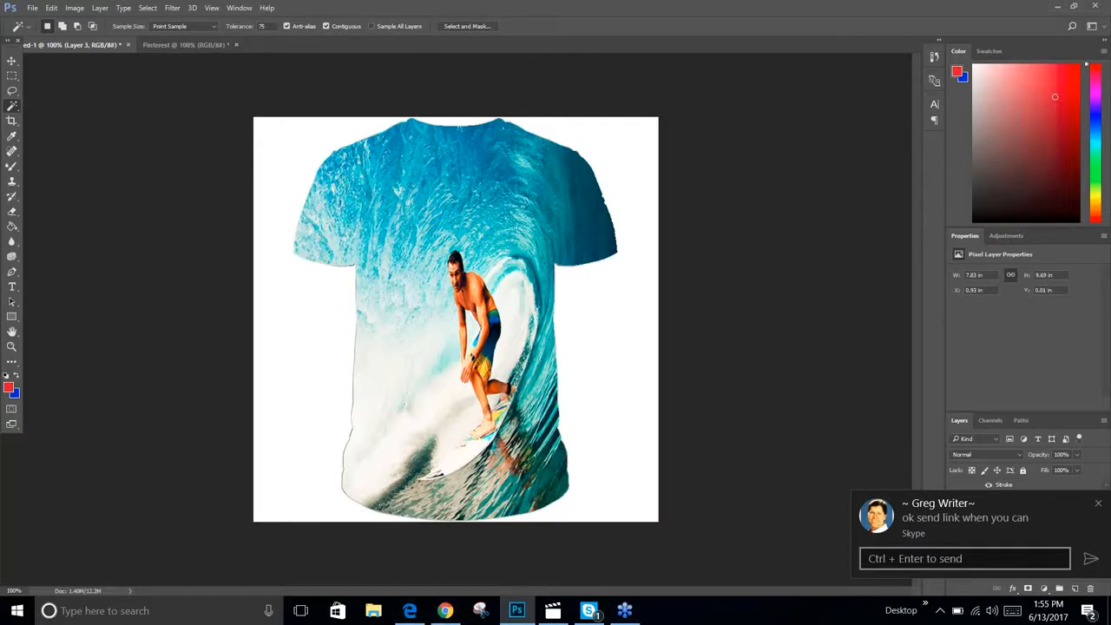
{"action": "left_click", "coordinate": [1099, 503]}
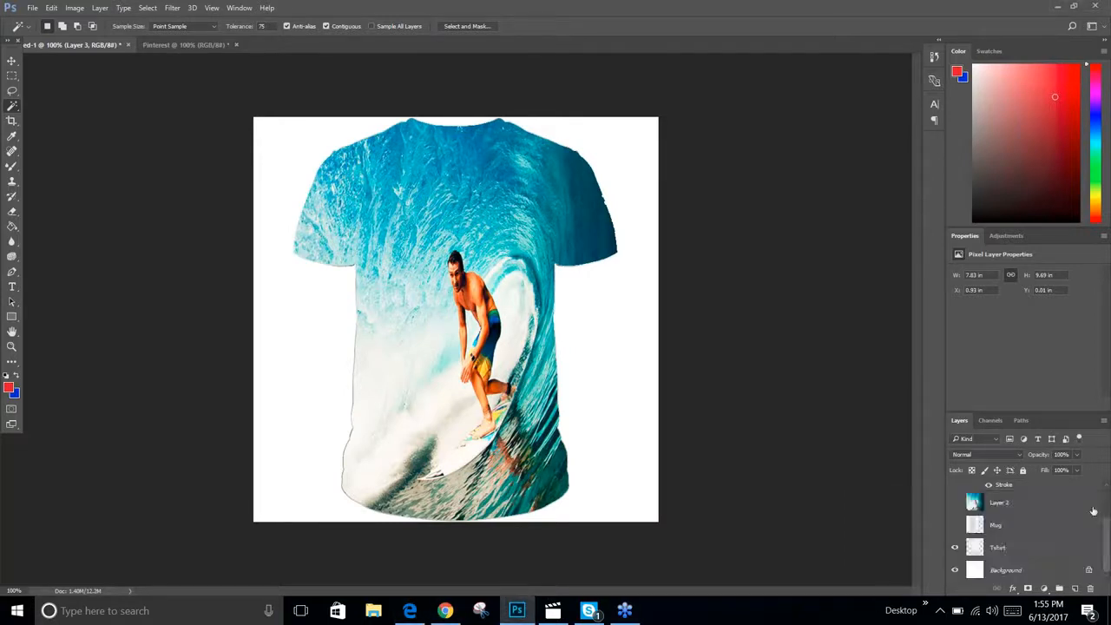
{"action": "left_click", "coordinate": [956, 549]}
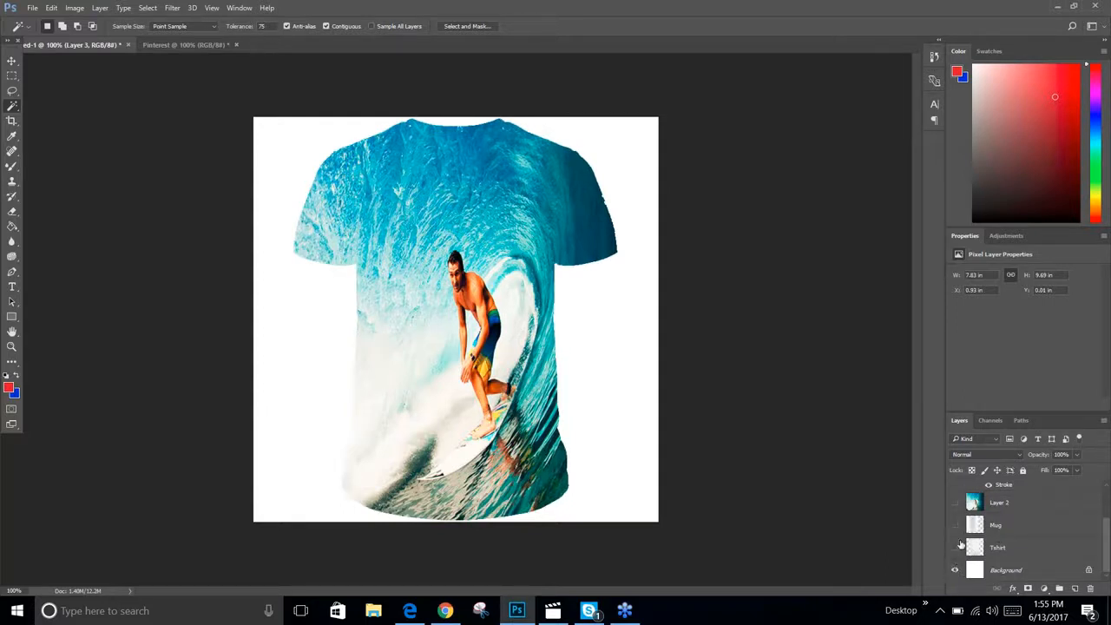
Hide Layer 3 and the surfing photo layers so only the Mug layer is visible
{"action": "scroll", "coordinate": [963, 537], "scroll_direction": "up", "scroll_amount": 3}
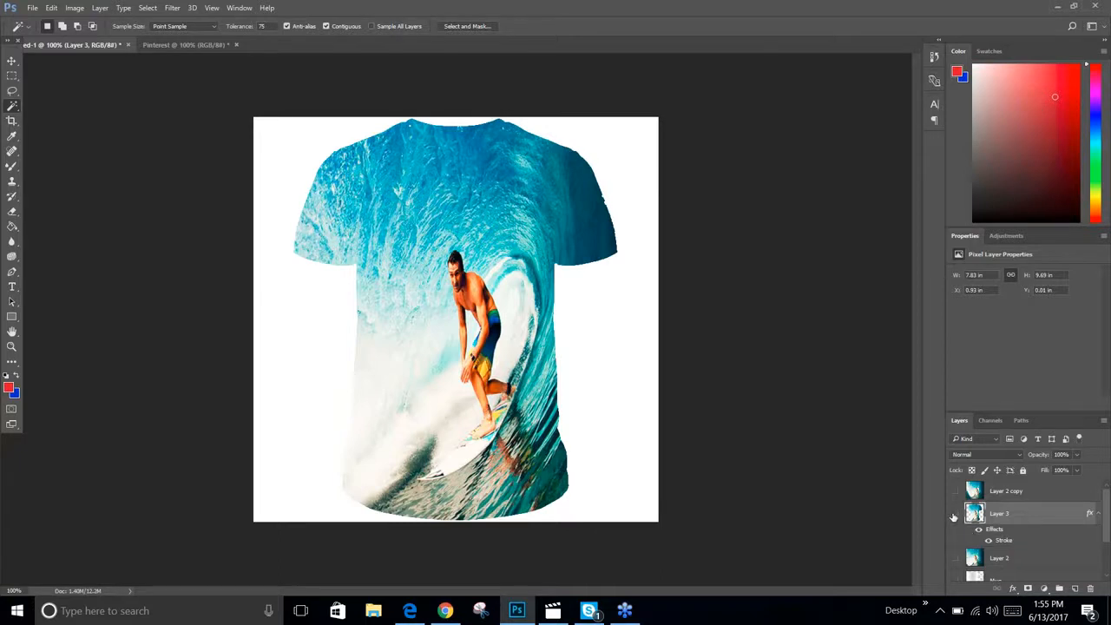
{"action": "left_click", "coordinate": [955, 513]}
{"action": "left_click", "coordinate": [955, 490]}
{"action": "scroll", "coordinate": [993, 499], "scroll_direction": "down", "scroll_amount": 1}
{"action": "scroll", "coordinate": [993, 499], "scroll_direction": "down", "scroll_amount": 1}
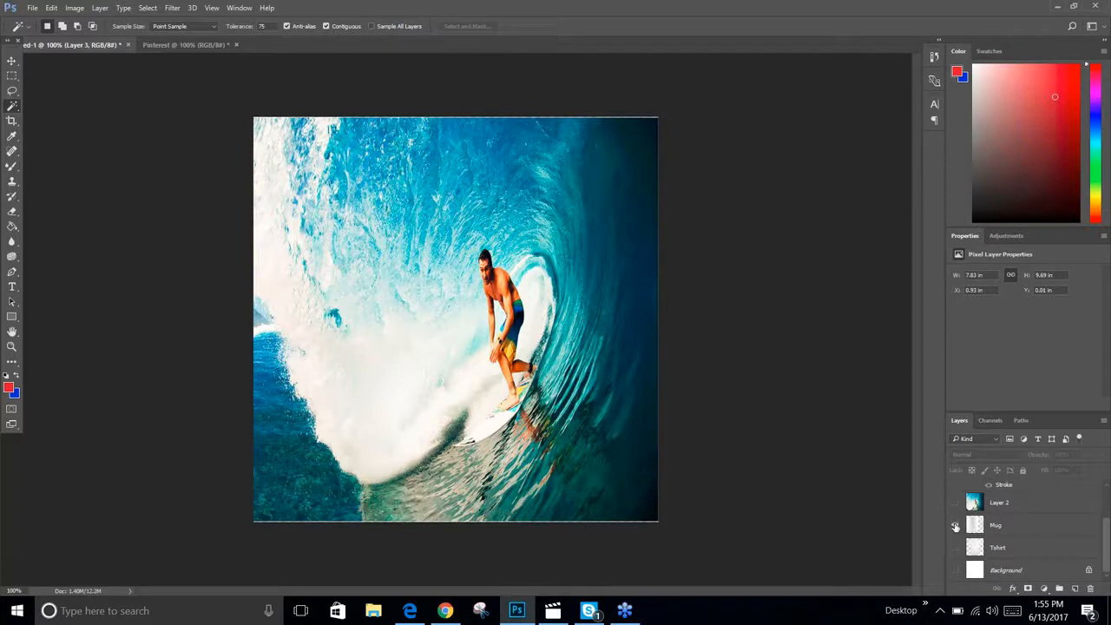
{"action": "scroll", "coordinate": [979, 514], "scroll_direction": "up", "scroll_amount": 3}
{"action": "left_click", "coordinate": [955, 491]}
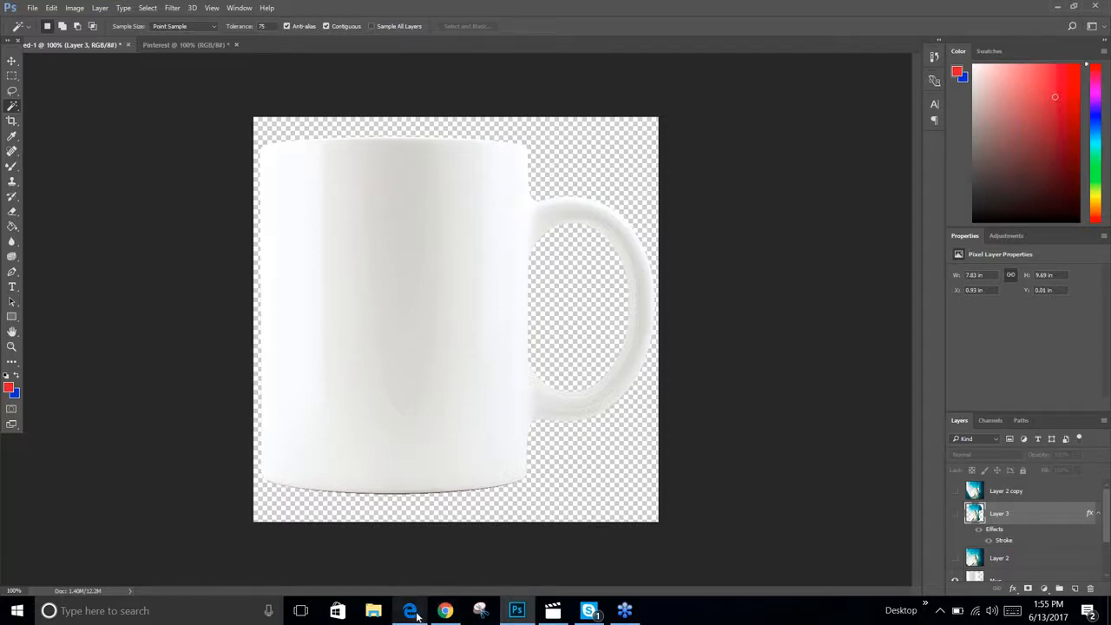
In Dropbox, open the 4th Of July folder inside PRINTEX ART FOR ART PACKS (1) and copy its share link
{"action": "mouse_move", "coordinate": [418, 614]}
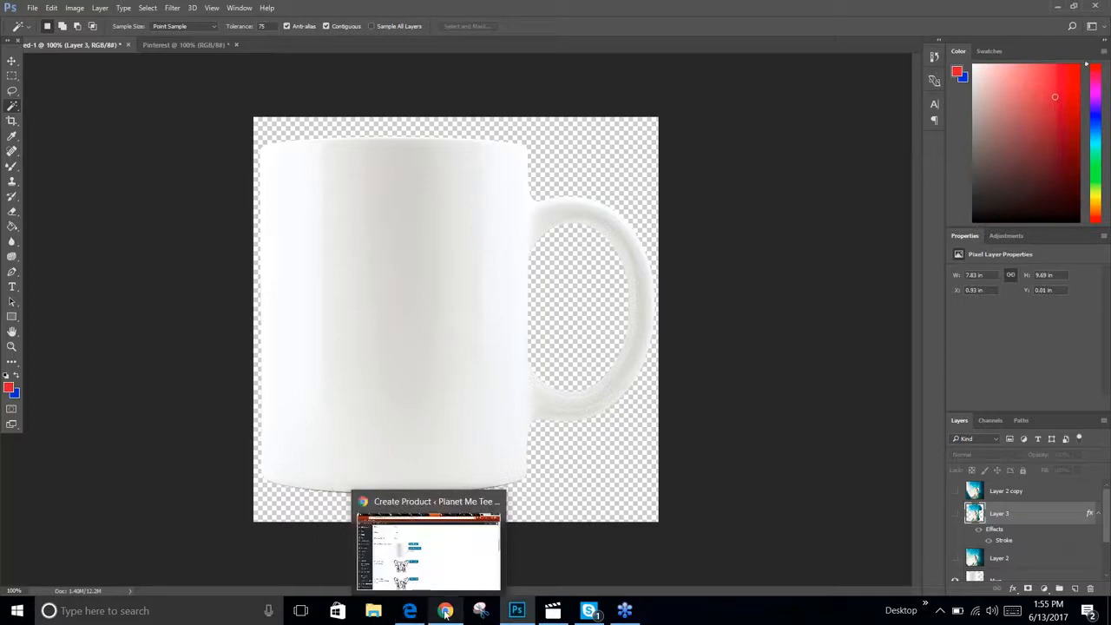
{"action": "left_click", "coordinate": [443, 611]}
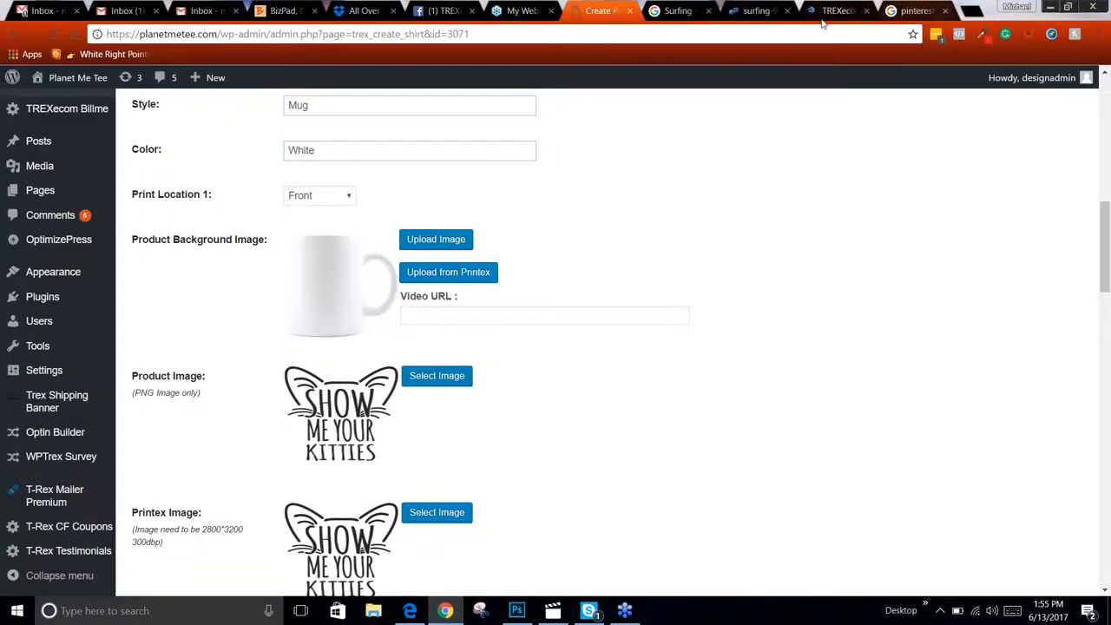
{"action": "left_click", "coordinate": [364, 11]}
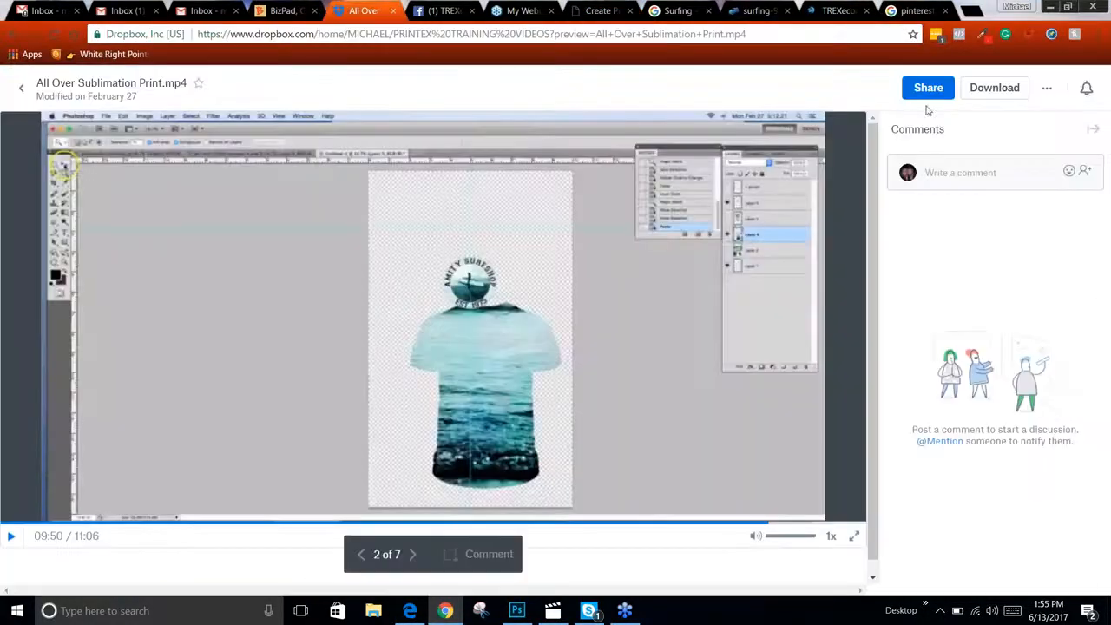
{"action": "left_click", "coordinate": [8, 35]}
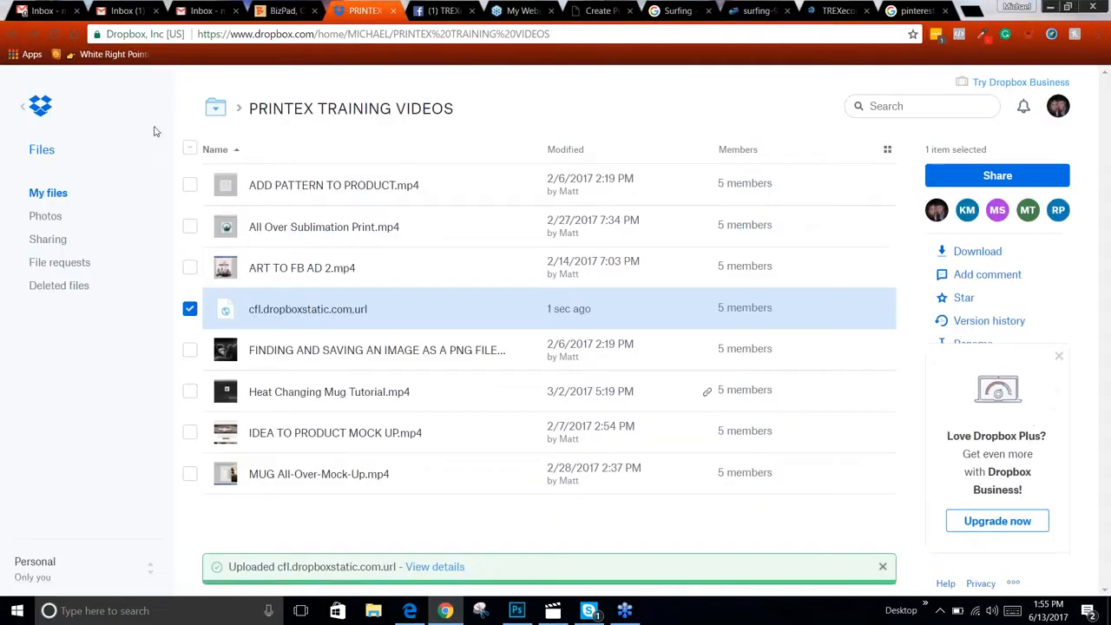
{"action": "left_click", "coordinate": [219, 111]}
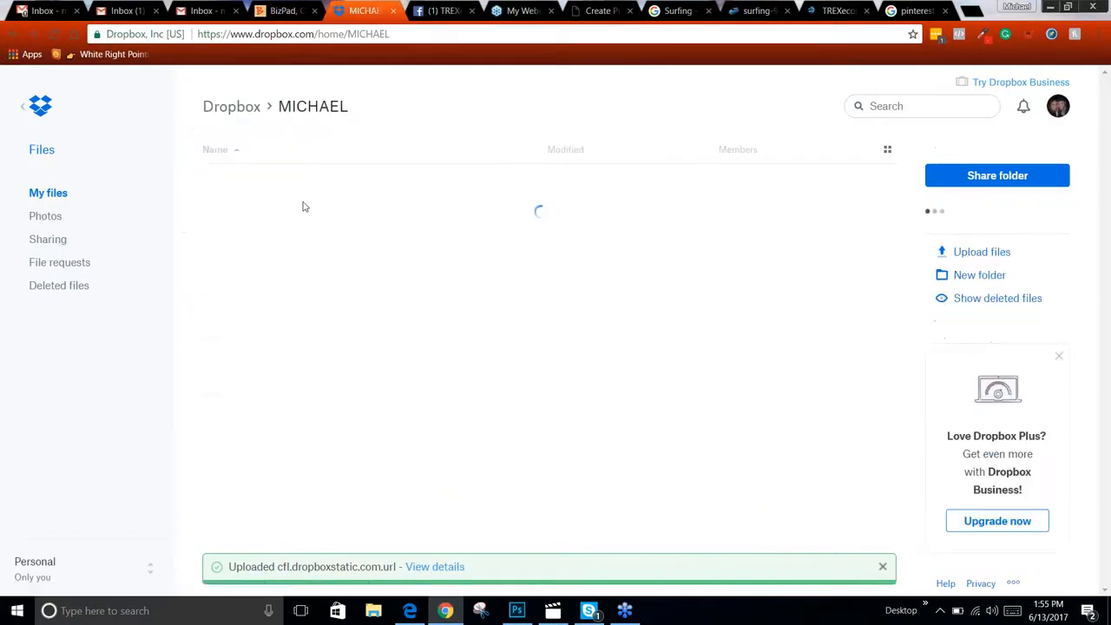
{"action": "scroll", "coordinate": [316, 268], "scroll_direction": "down", "scroll_amount": 3}
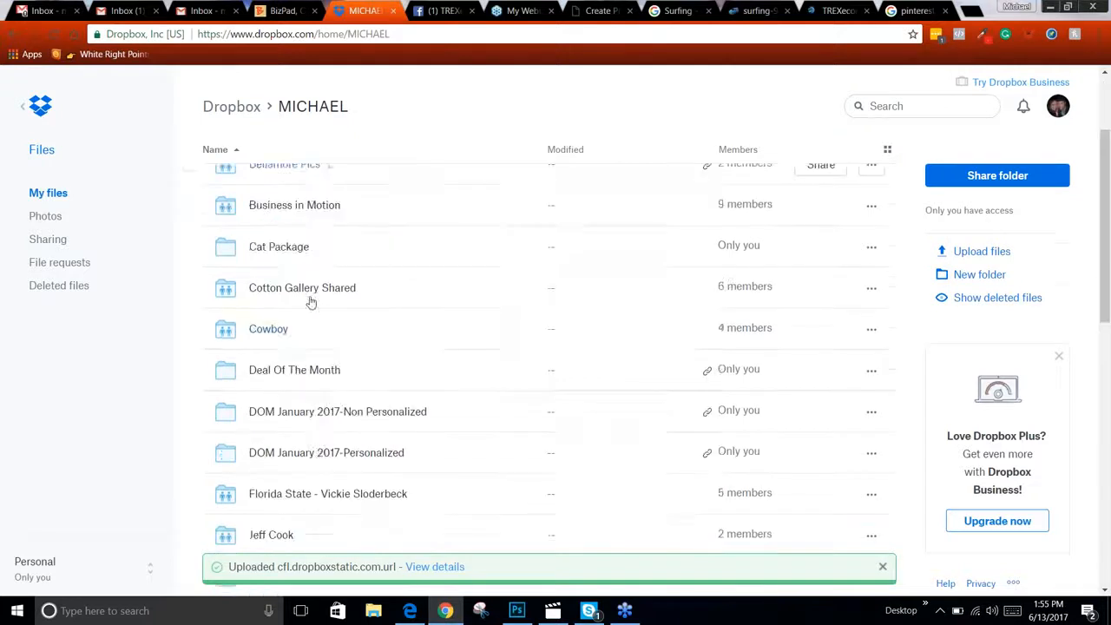
{"action": "scroll", "coordinate": [321, 345], "scroll_direction": "down", "scroll_amount": 4}
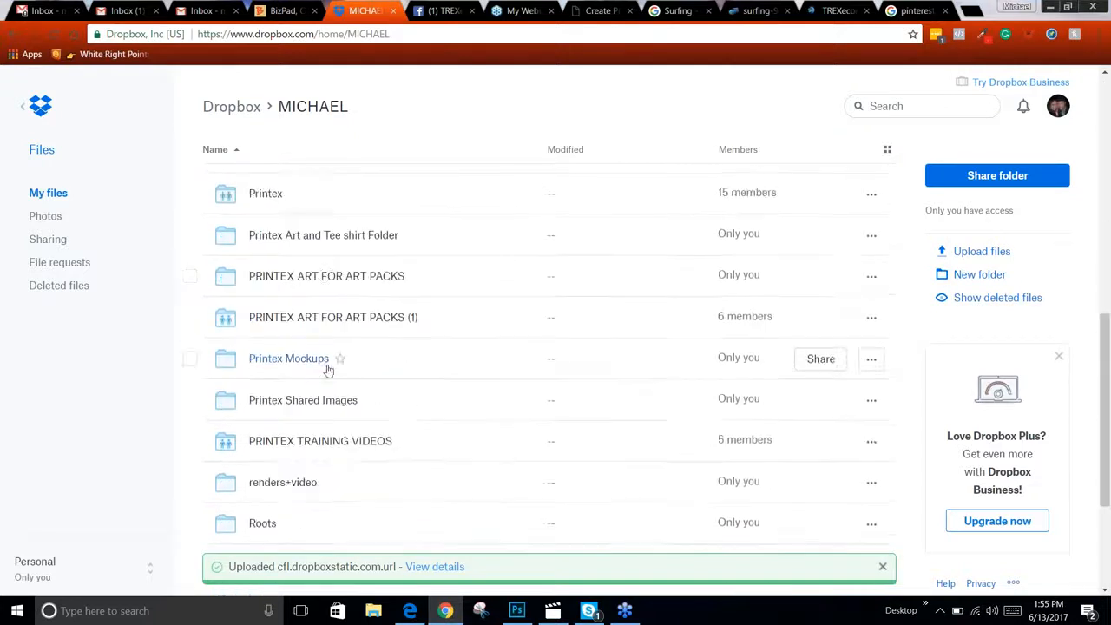
{"action": "left_click", "coordinate": [367, 318]}
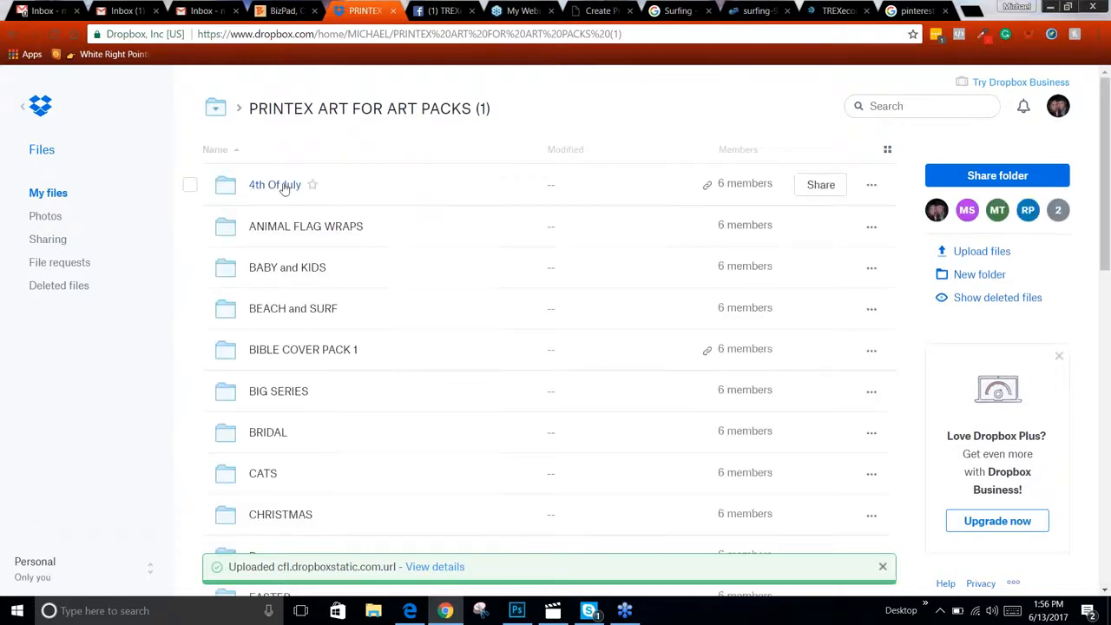
{"action": "left_click", "coordinate": [285, 184]}
{"action": "left_click", "coordinate": [1033, 175]}
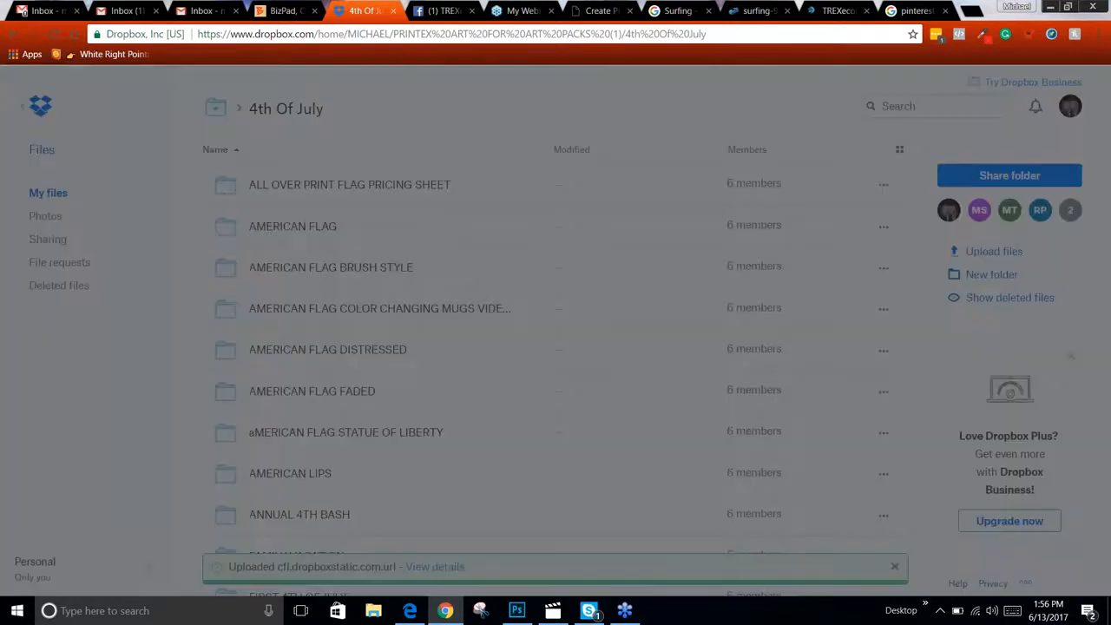
{"action": "left_click", "coordinate": [710, 227]}
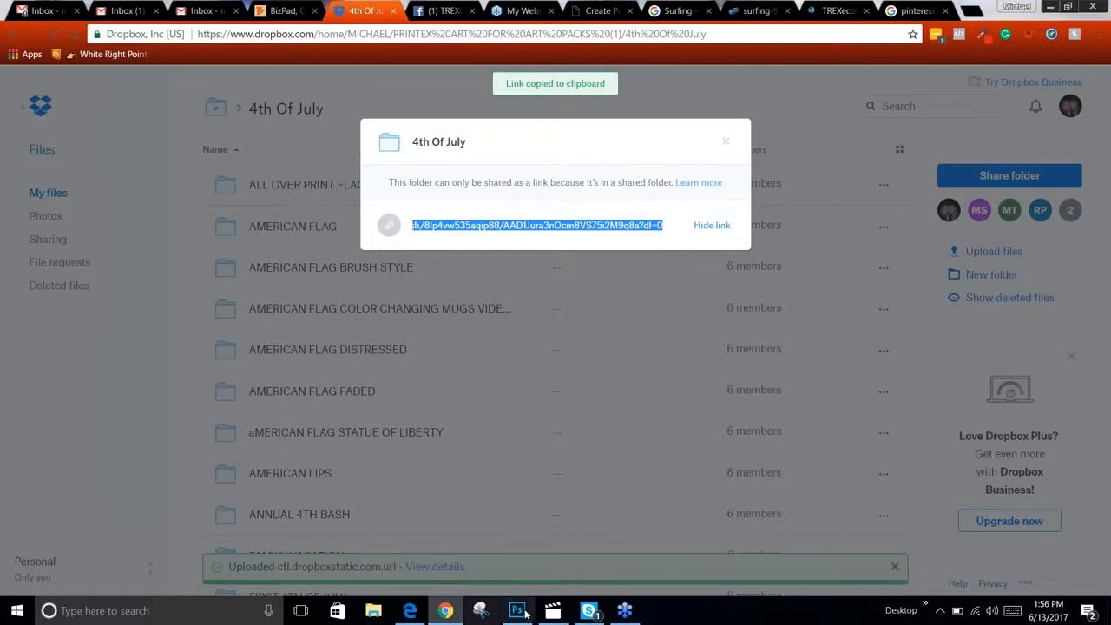
Paste and send the copied 4th Of July link to the contact in Skype, then close Skype
{"action": "left_click", "coordinate": [588, 610]}
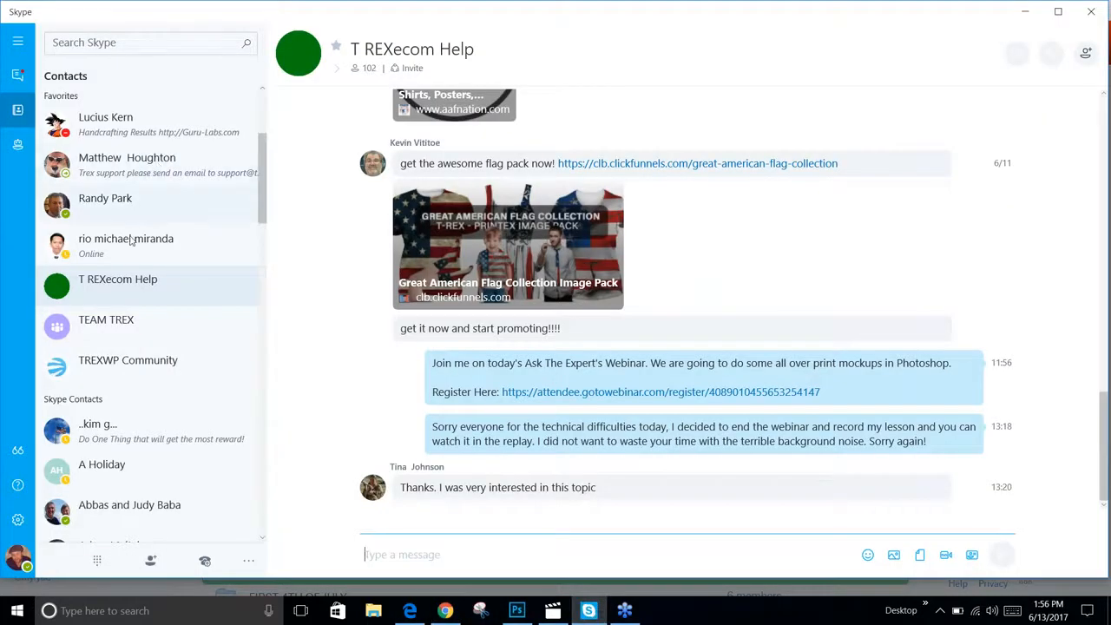
{"action": "scroll", "coordinate": [132, 251], "scroll_direction": "up", "scroll_amount": 3}
{"action": "left_click", "coordinate": [151, 143]}
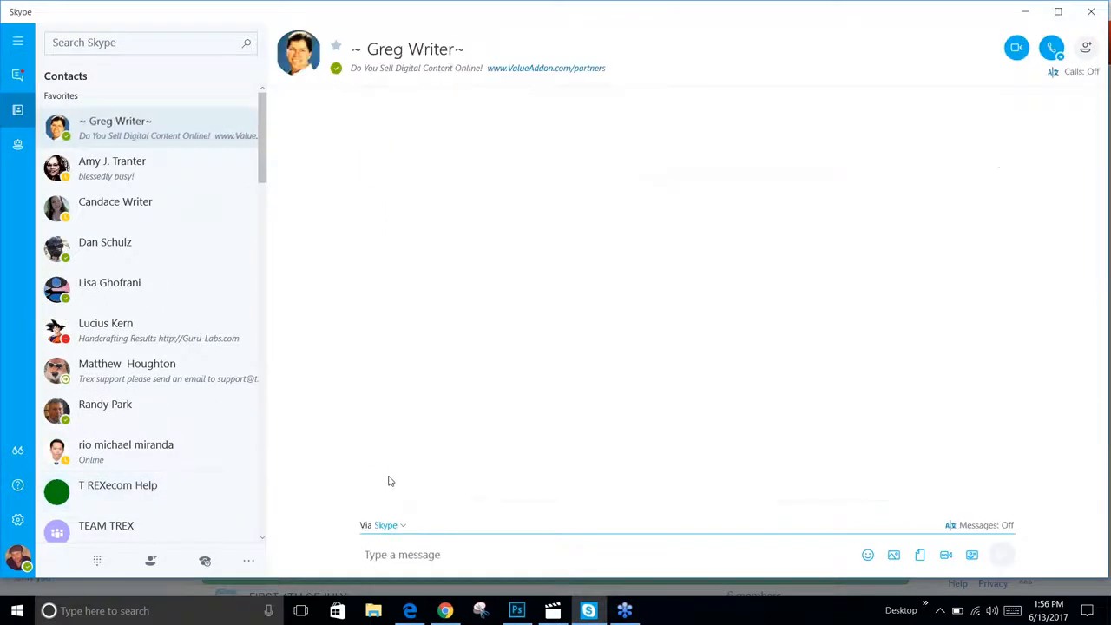
{"action": "left_click", "coordinate": [433, 557]}
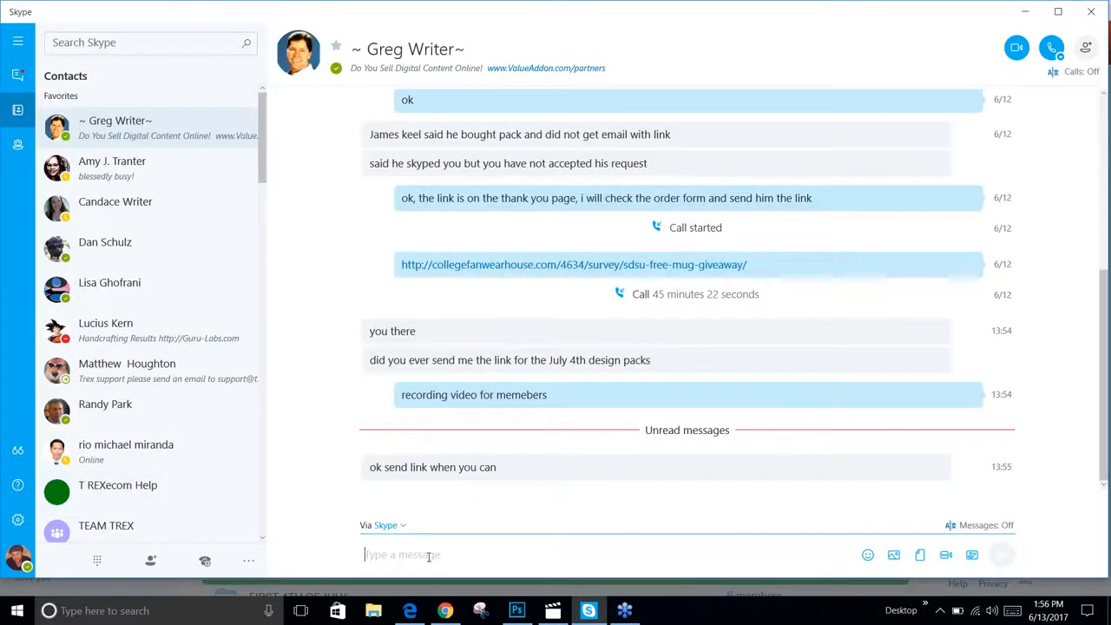
{"action": "key", "text": "ctrl+v"}
{"action": "key", "text": "Return"}
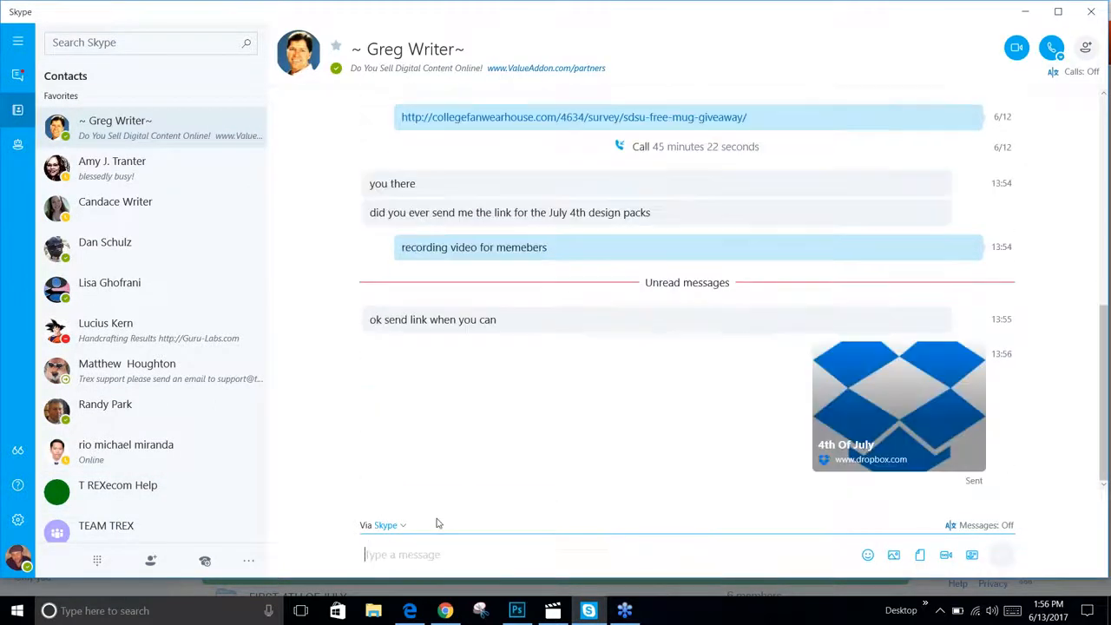
{"action": "left_click", "coordinate": [1023, 15]}
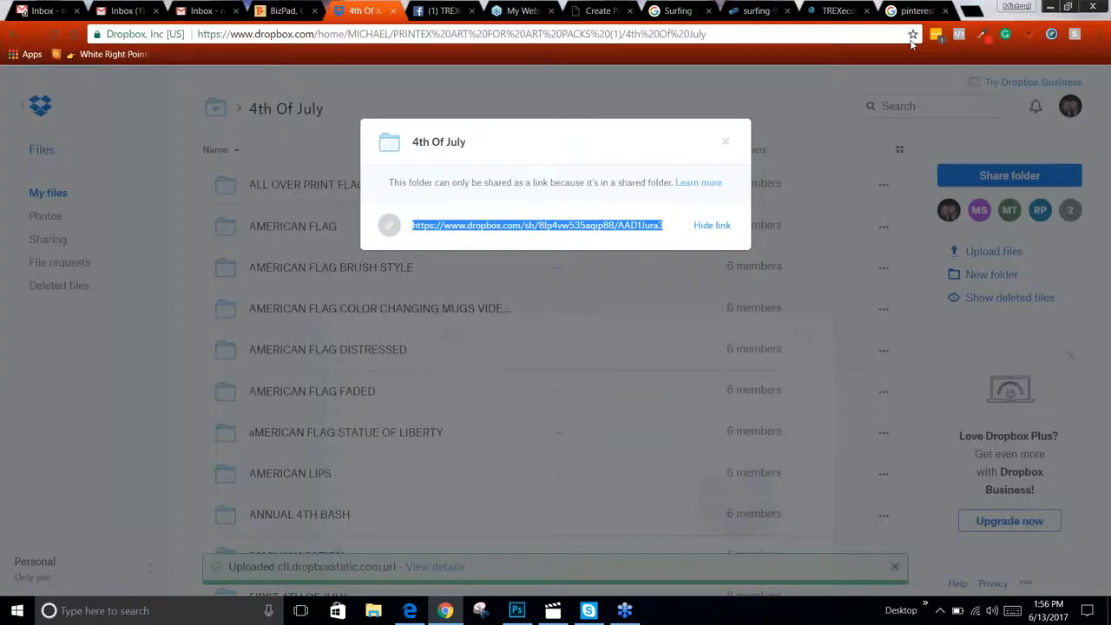
Close the Dropbox share dialog and switch back to Photoshop
{"action": "left_click", "coordinate": [726, 144]}
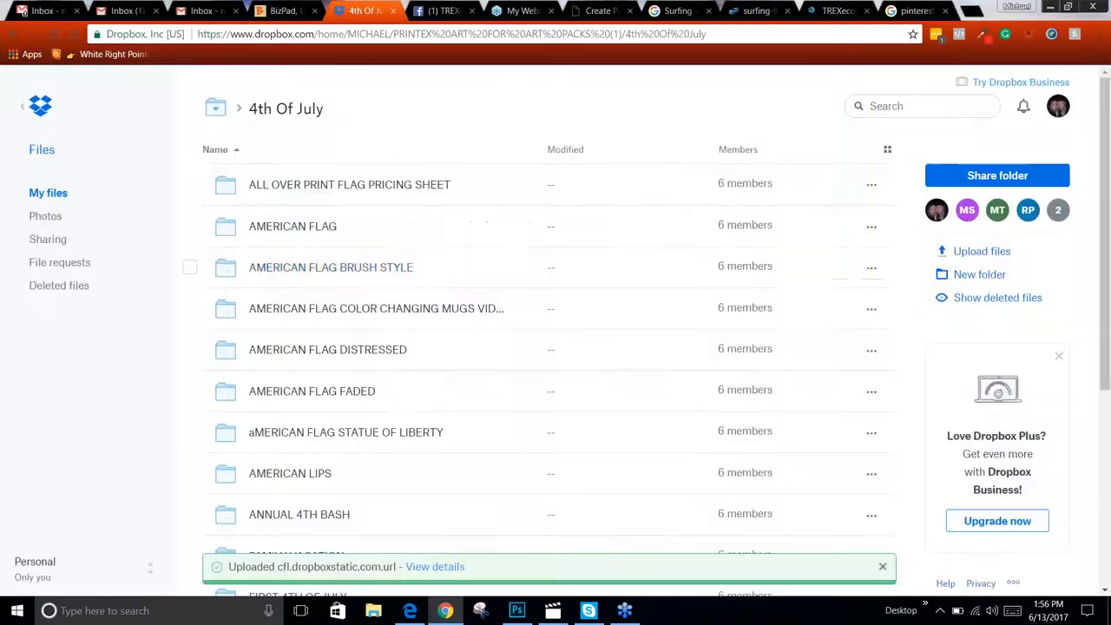
{"action": "left_click", "coordinate": [203, 11]}
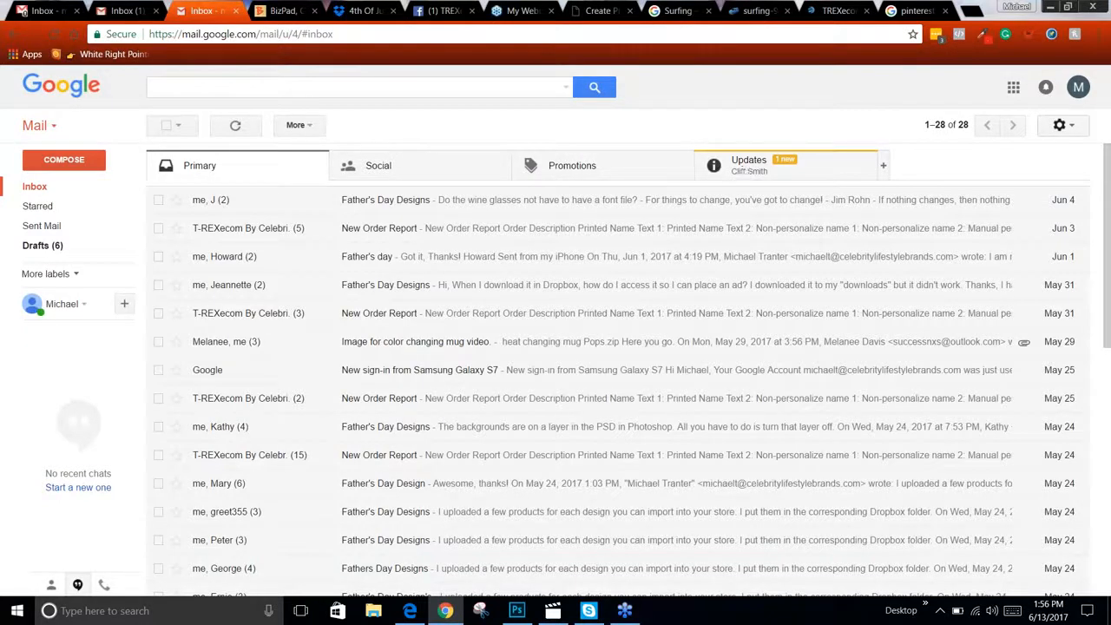
{"action": "left_click", "coordinate": [517, 610]}
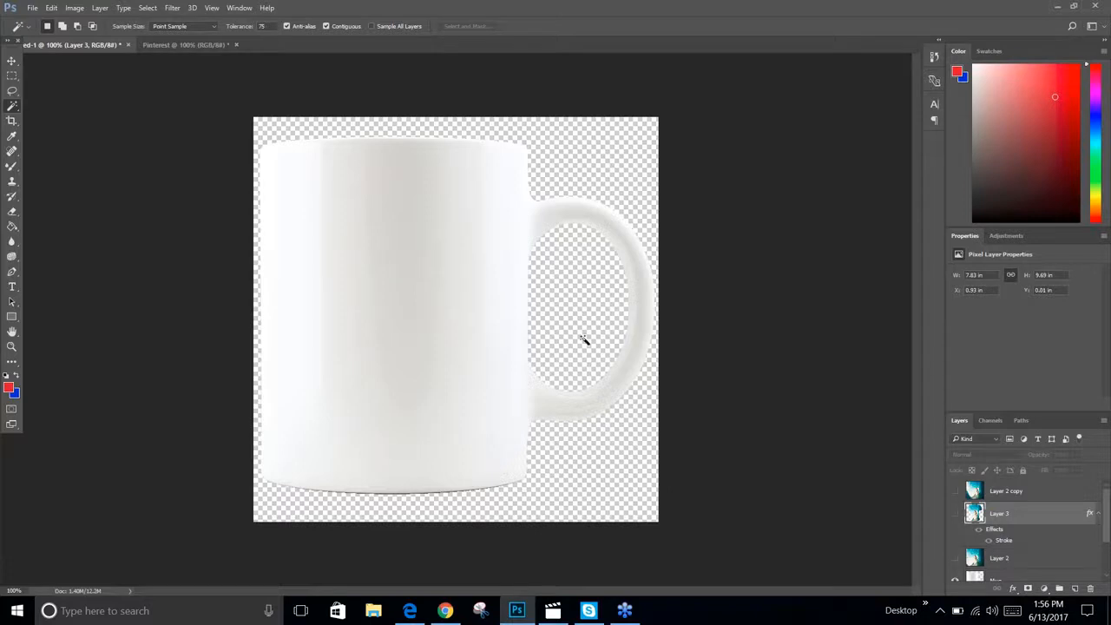
Show Layer 2 over the mug and lower its opacity to about 21%
{"action": "scroll", "coordinate": [1064, 543], "scroll_direction": "down", "scroll_amount": 2}
{"action": "scroll", "coordinate": [1065, 542], "scroll_direction": "up", "scroll_amount": 2}
{"action": "left_click_drag", "start_coordinate": [1090, 587], "coordinate": [1091, 588]}
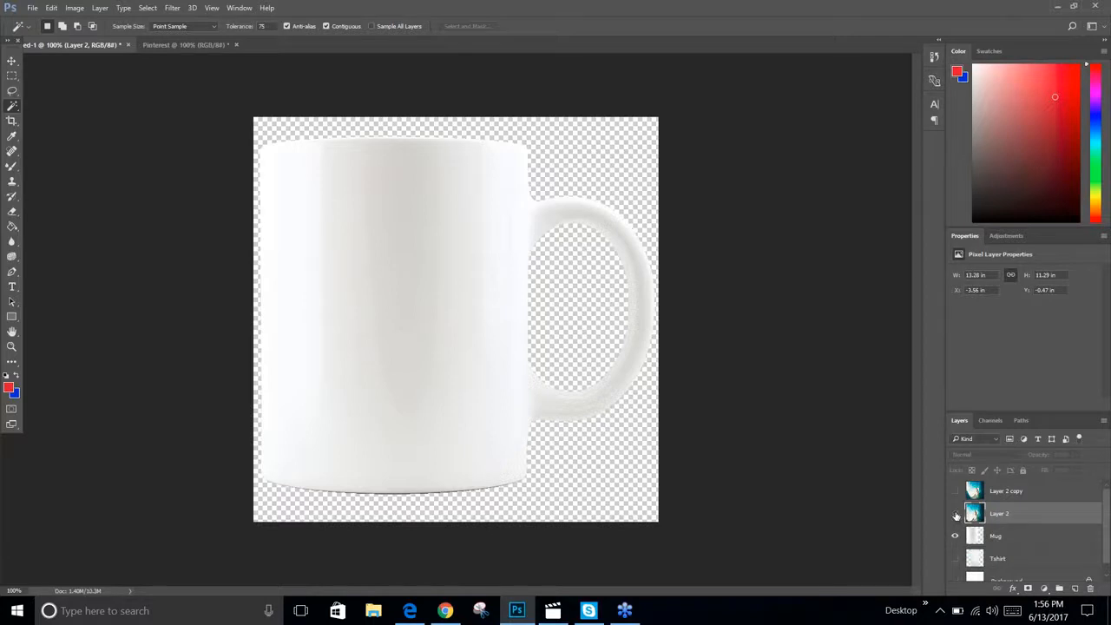
{"action": "left_click", "coordinate": [955, 514]}
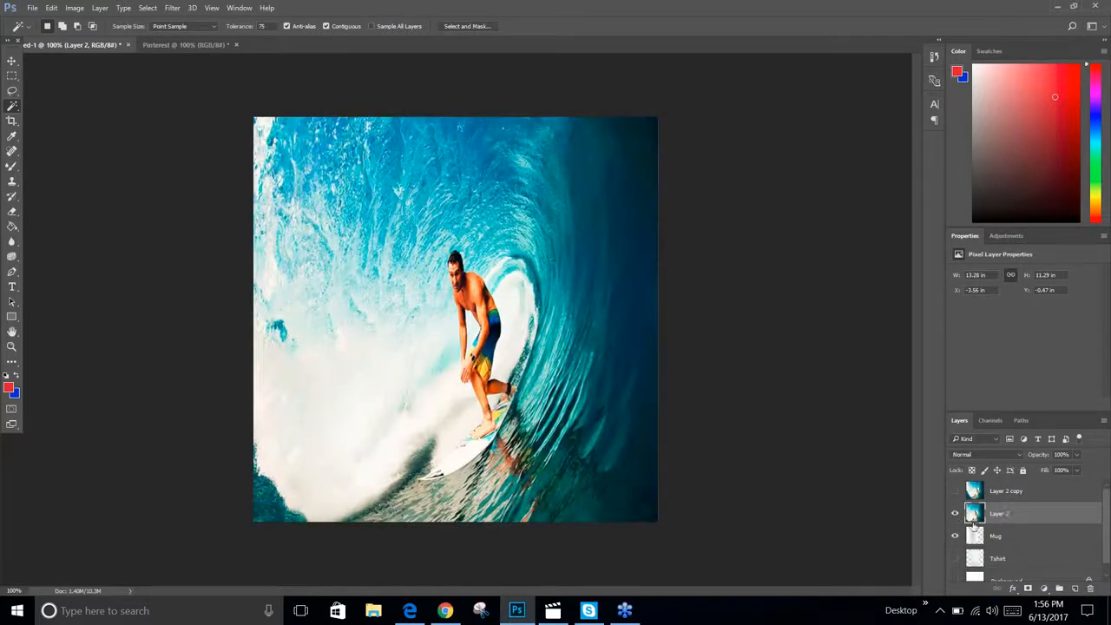
{"action": "left_click", "coordinate": [1076, 457]}
{"action": "left_click_drag", "start_coordinate": [1075, 470], "coordinate": [1042, 469]}
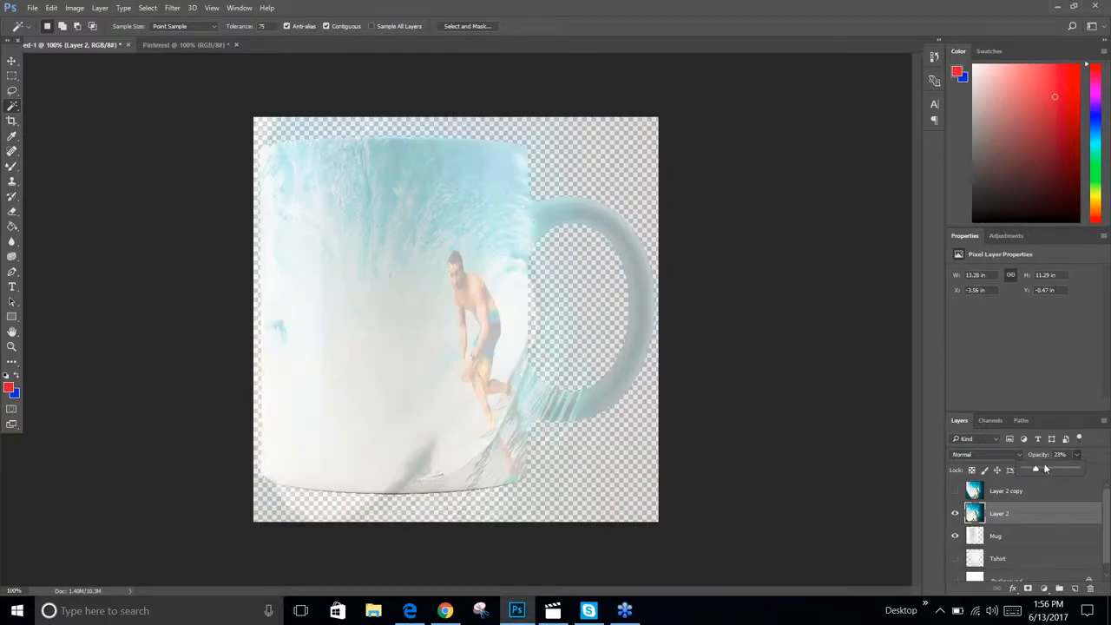
{"action": "mouse_move", "coordinate": [1041, 469]}
{"action": "left_mouse_down"}
{"action": "mouse_move", "coordinate": [1051, 473]}
{"action": "mouse_move", "coordinate": [1035, 470]}
{"action": "left_mouse_up"}
Move and free-transform the surfing photo on Layer 2 so it covers the mug body, then commit
{"action": "left_click", "coordinate": [13, 61]}
{"action": "left_click_drag", "start_coordinate": [476, 313], "coordinate": [348, 293]}
{"action": "key", "text": "ctrl+t"}
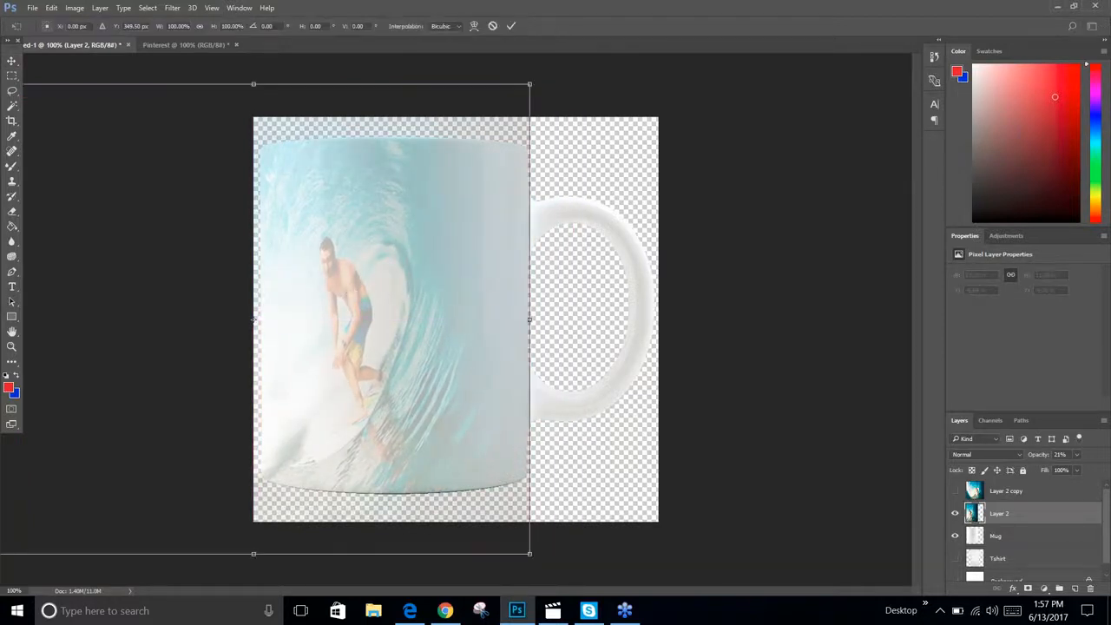
{"action": "left_click_drag", "start_coordinate": [527, 550], "coordinate": [571, 589]}
{"action": "left_click_drag", "start_coordinate": [514, 397], "coordinate": [467, 391]}
{"action": "left_click_drag", "start_coordinate": [517, 327], "coordinate": [532, 326]}
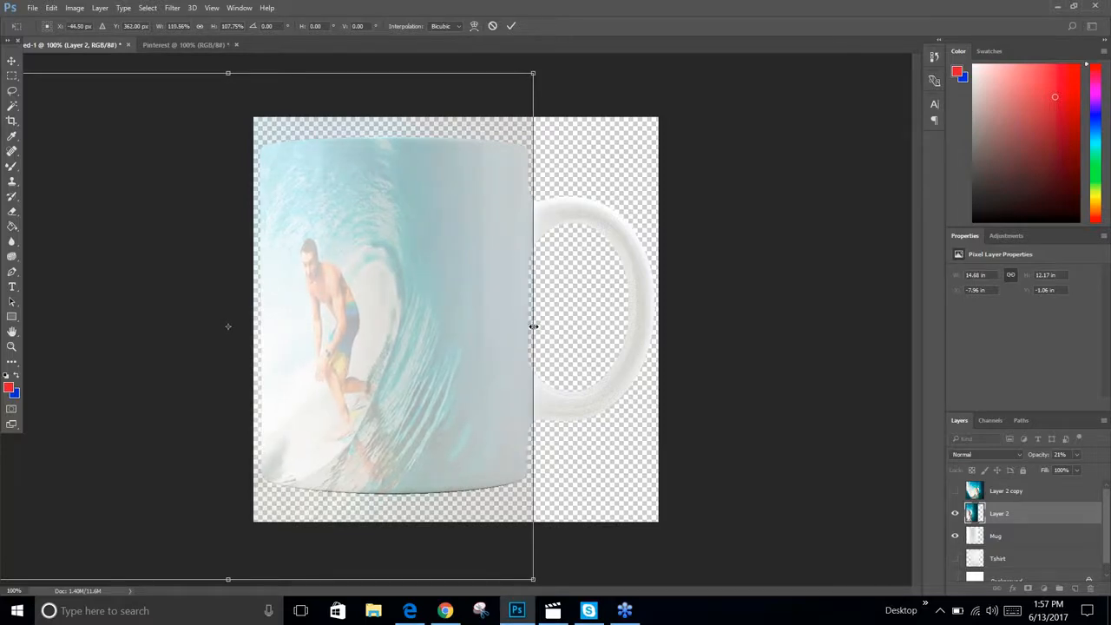
{"action": "left_click_drag", "start_coordinate": [530, 327], "coordinate": [531, 327]}
{"action": "left_click_drag", "start_coordinate": [436, 326], "coordinate": [455, 309]}
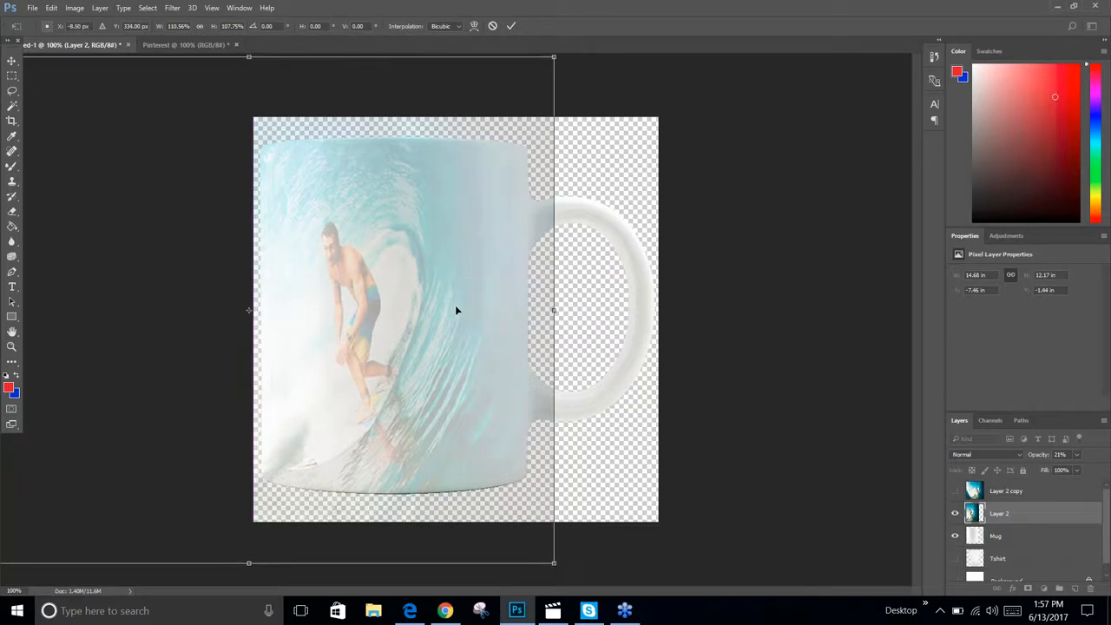
{"action": "key", "text": "Return"}
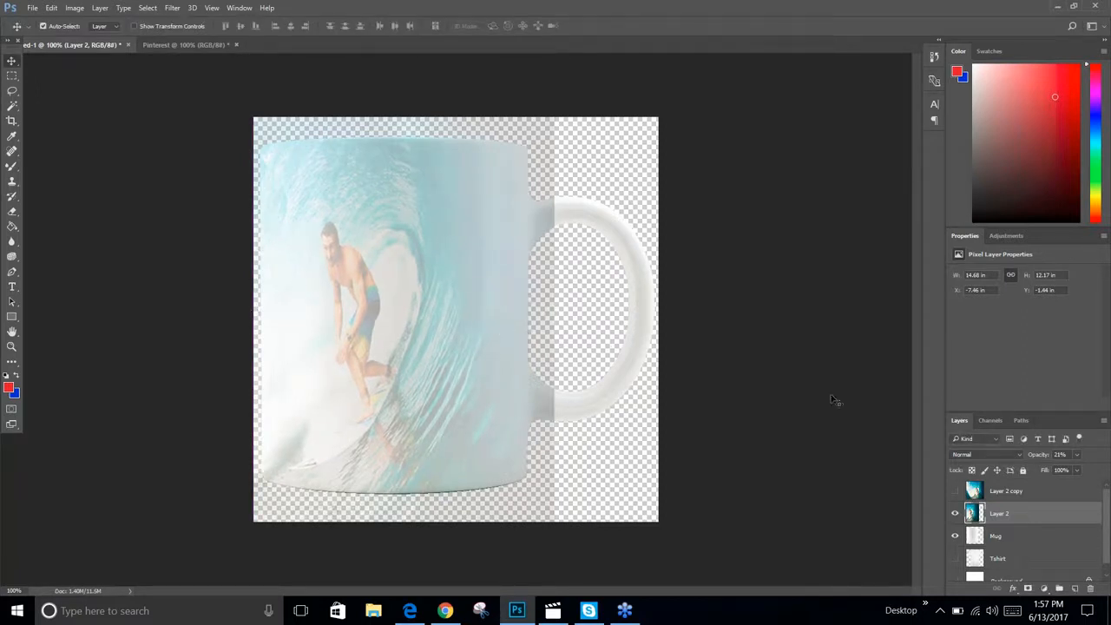
Restore Layer 2's opacity to 100% and hide the layer
{"action": "left_click", "coordinate": [954, 514]}
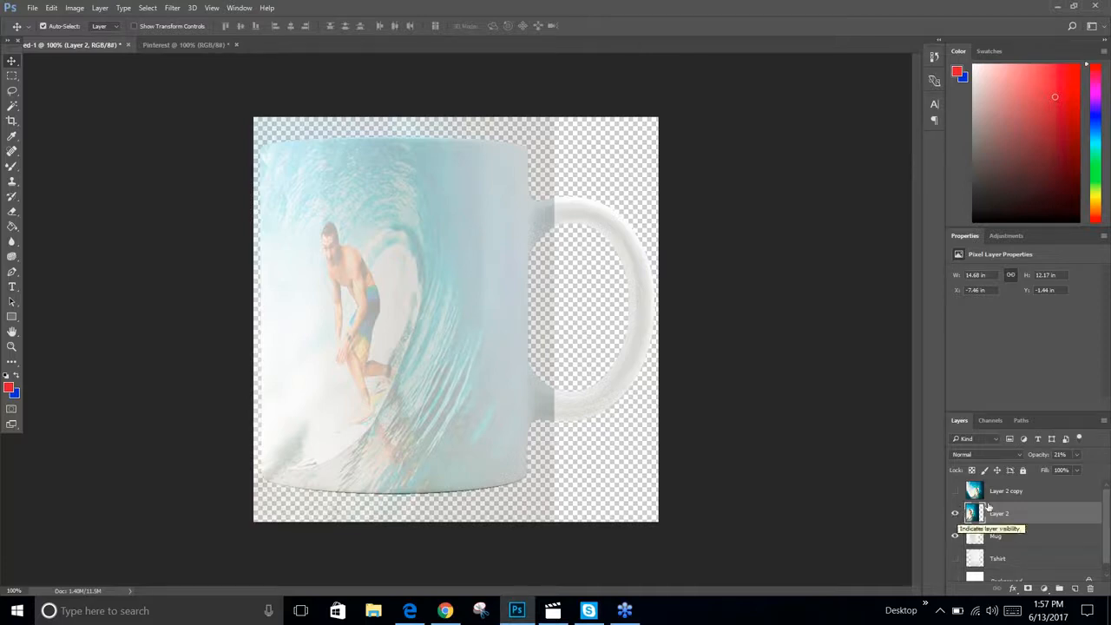
{"action": "left_click", "coordinate": [1079, 454]}
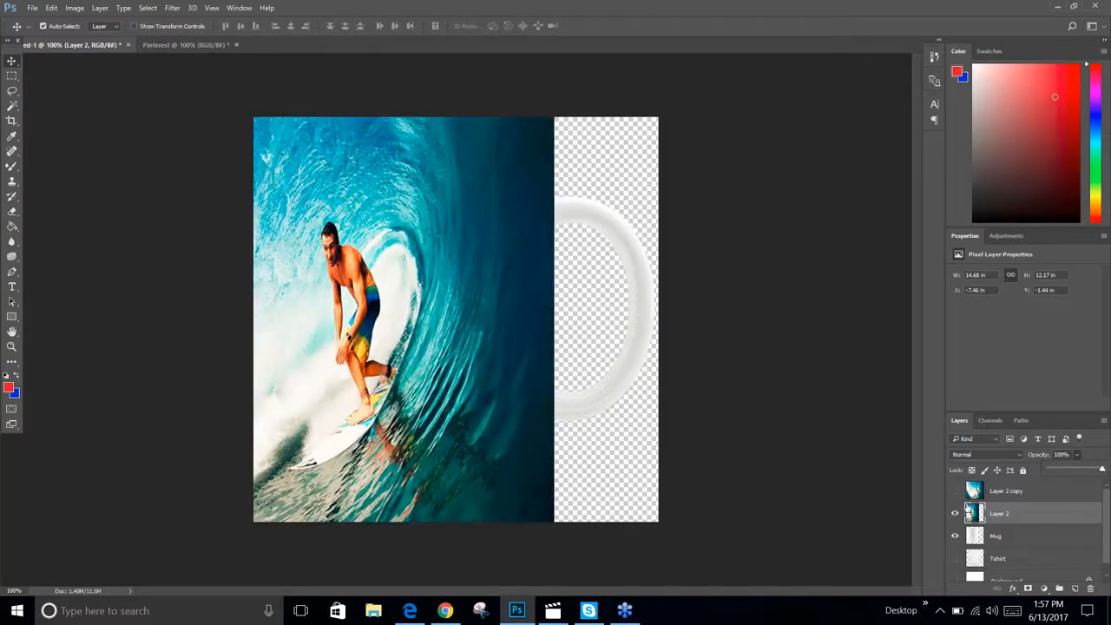
{"action": "left_click", "coordinate": [955, 513]}
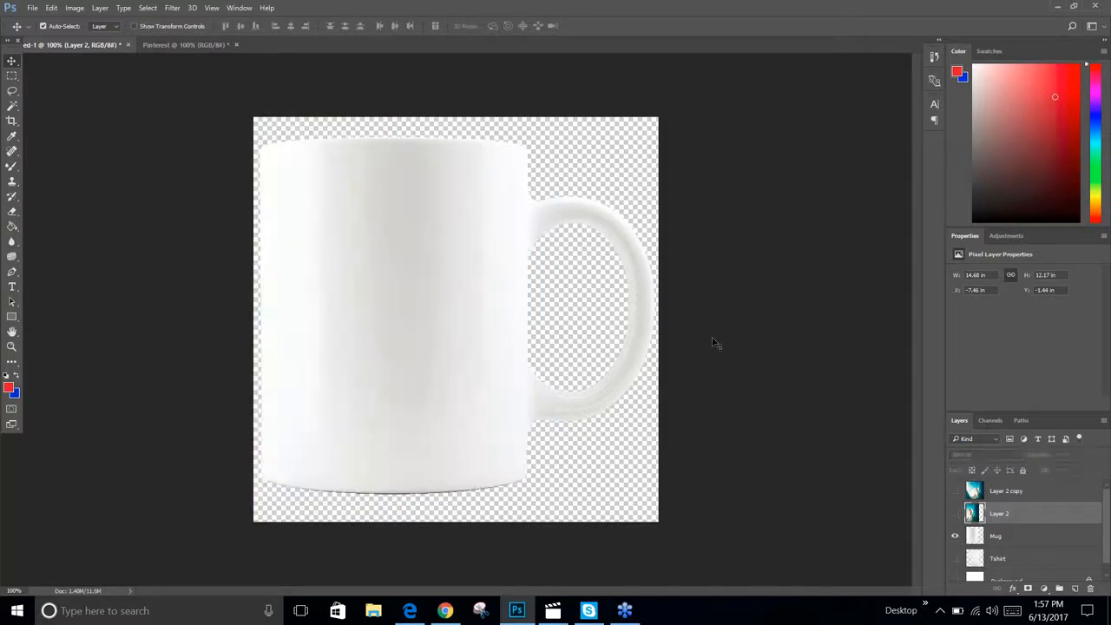
Select the Mug layer and select the mug shape with the Magic Wand
{"action": "left_click", "coordinate": [12, 106]}
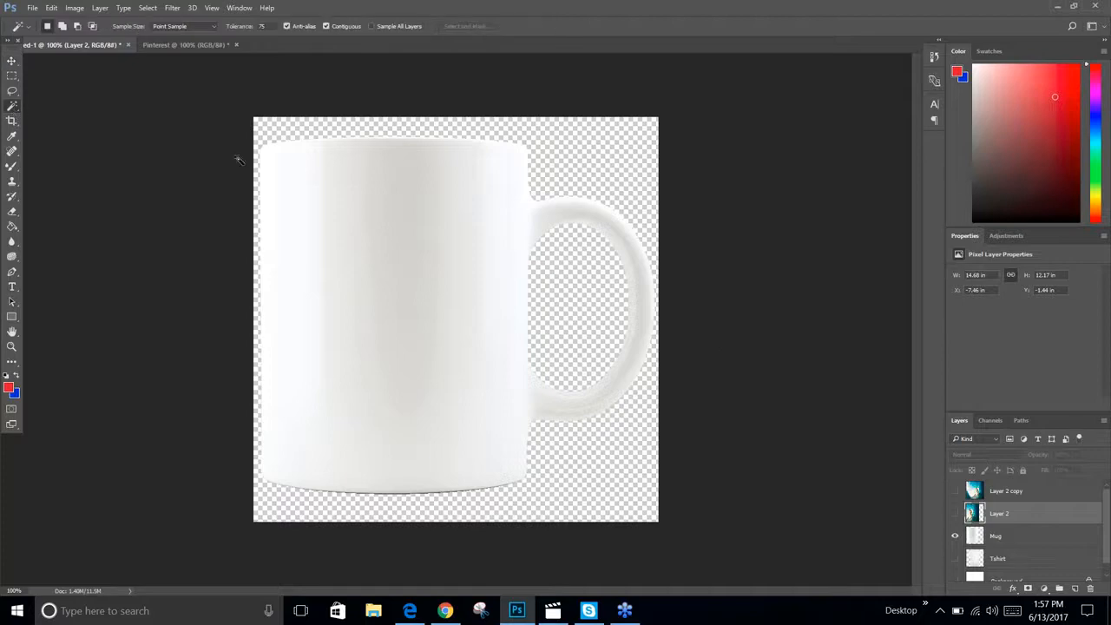
{"action": "left_click", "coordinate": [303, 170]}
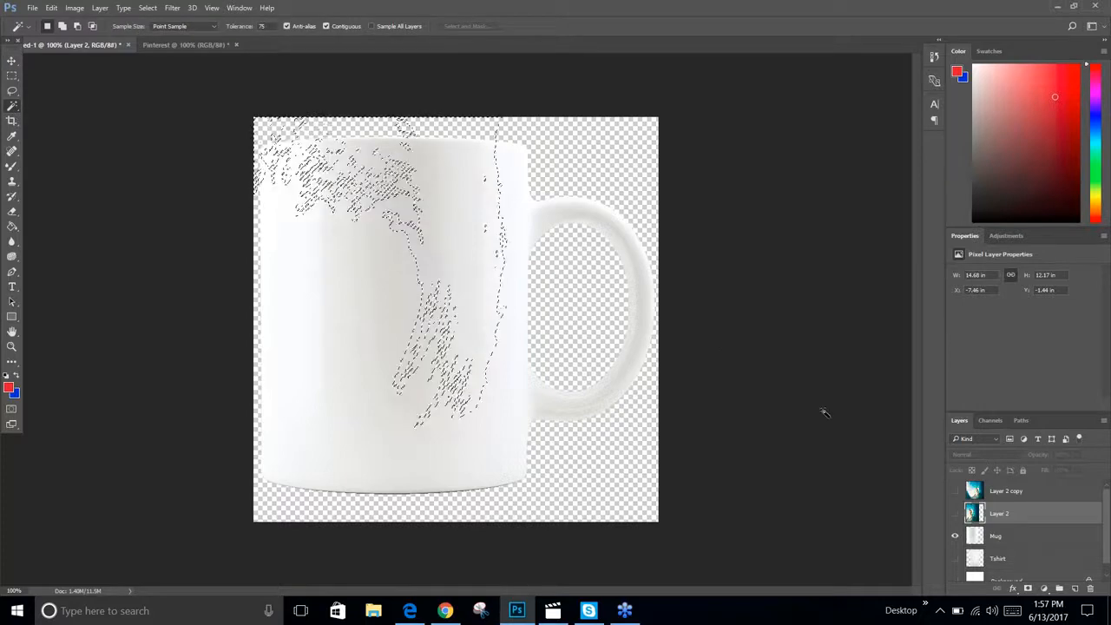
{"action": "left_click", "coordinate": [1007, 536]}
{"action": "left_click", "coordinate": [608, 467]}
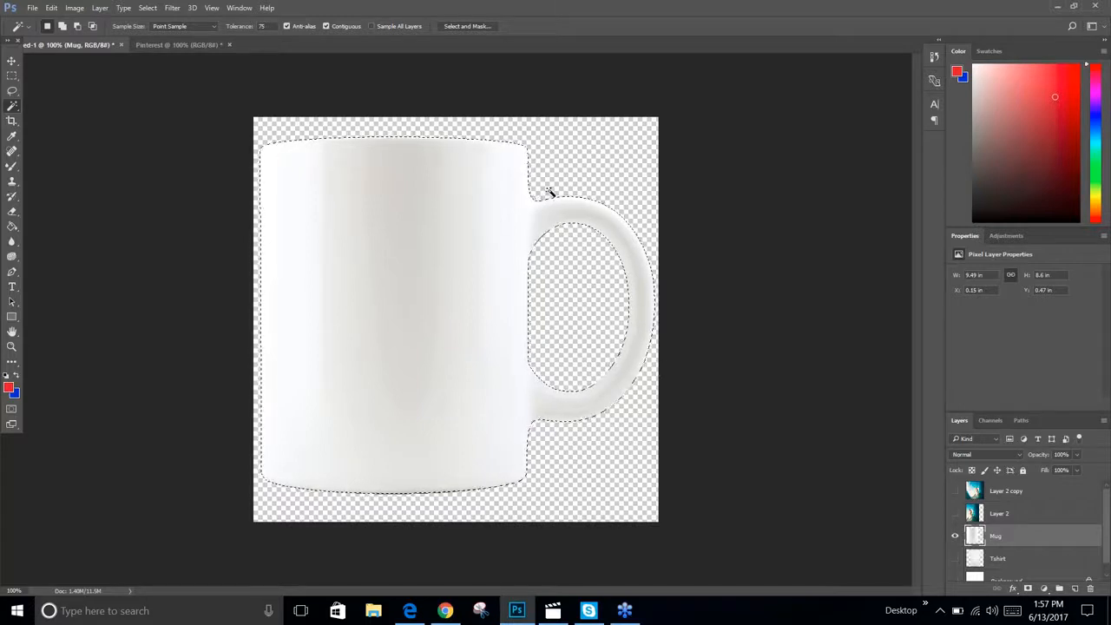
Subtract the handle from the selection with the Rectangular Marquee Tool, keeping only the mug body
{"action": "left_click", "coordinate": [13, 78]}
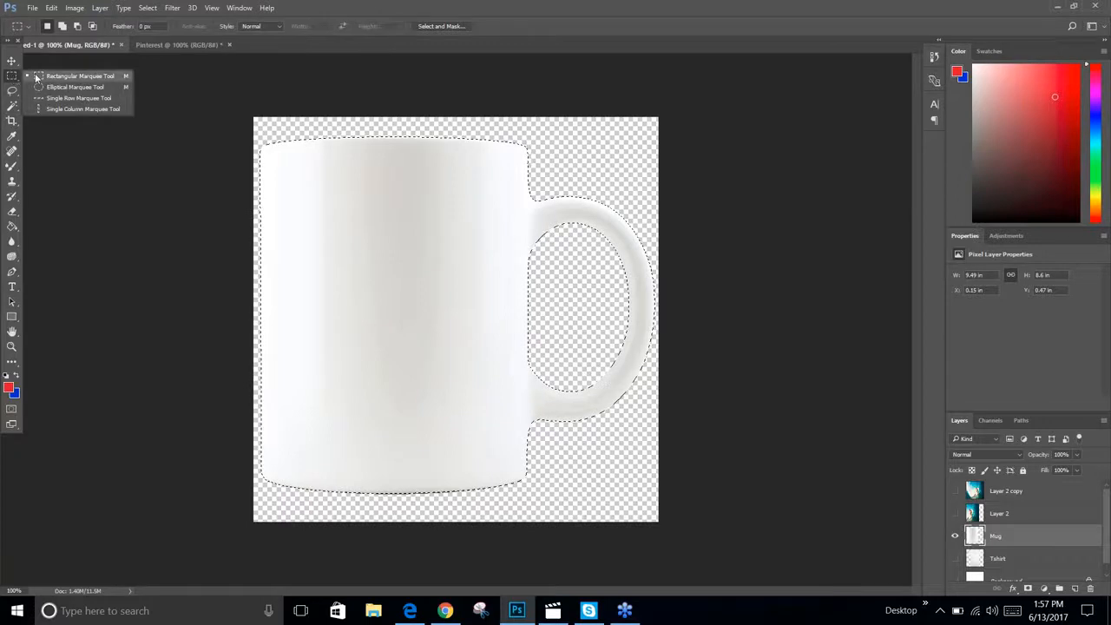
{"action": "left_click", "coordinate": [61, 80]}
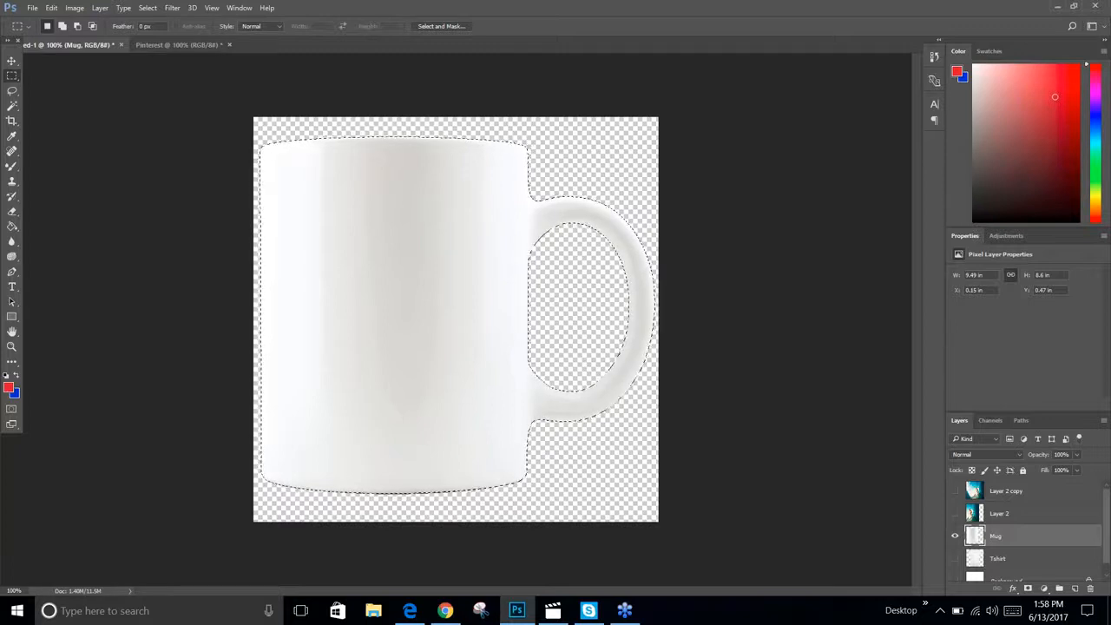
{"action": "key", "text": "alt"}
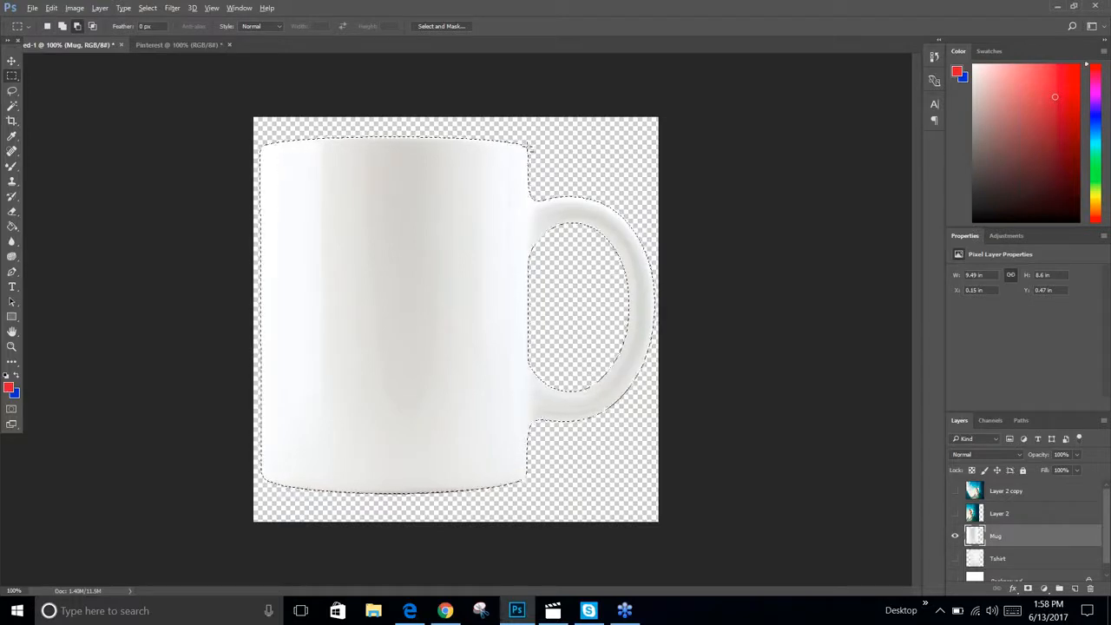
{"action": "left_click_drag", "start_coordinate": [531, 148], "coordinate": [684, 510]}
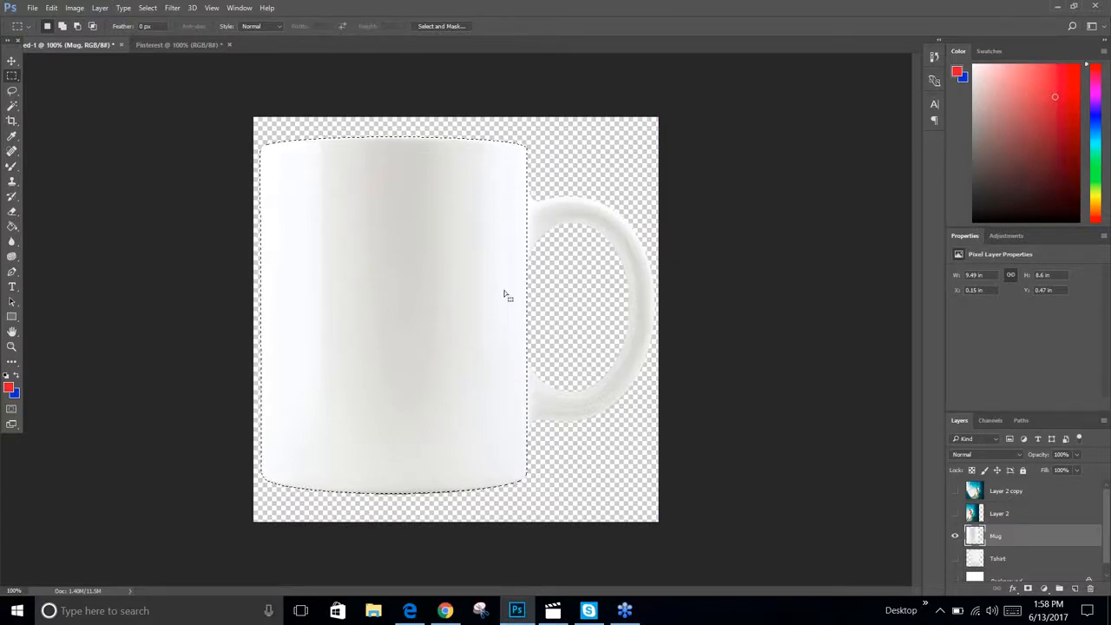
Save the mug body selection as a new channel named mug
{"action": "left_click", "coordinate": [147, 8]}
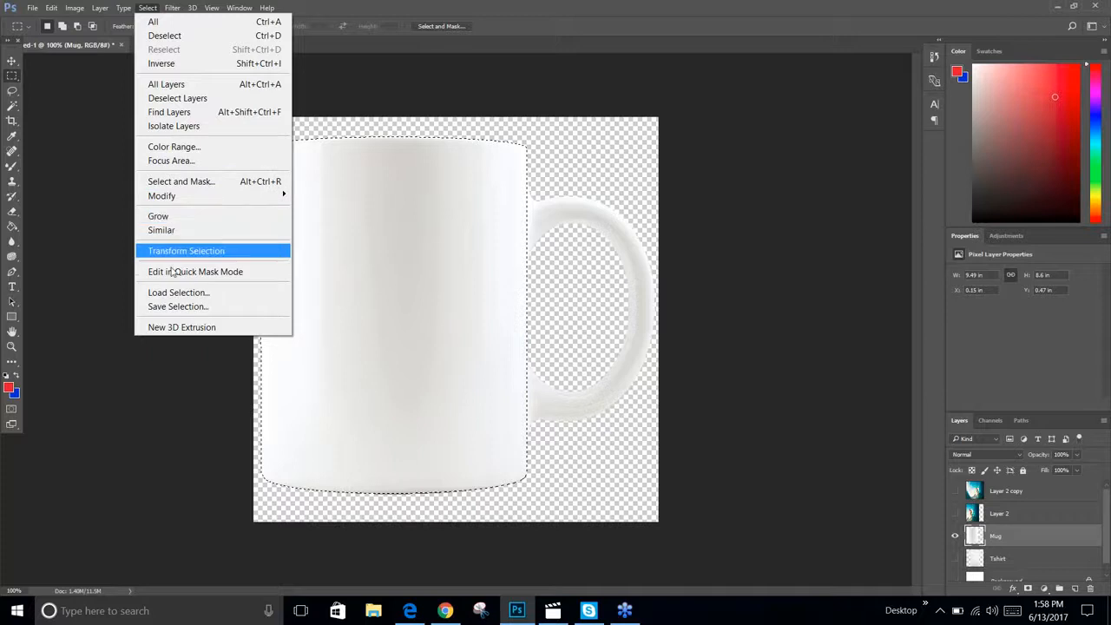
{"action": "left_click", "coordinate": [172, 307]}
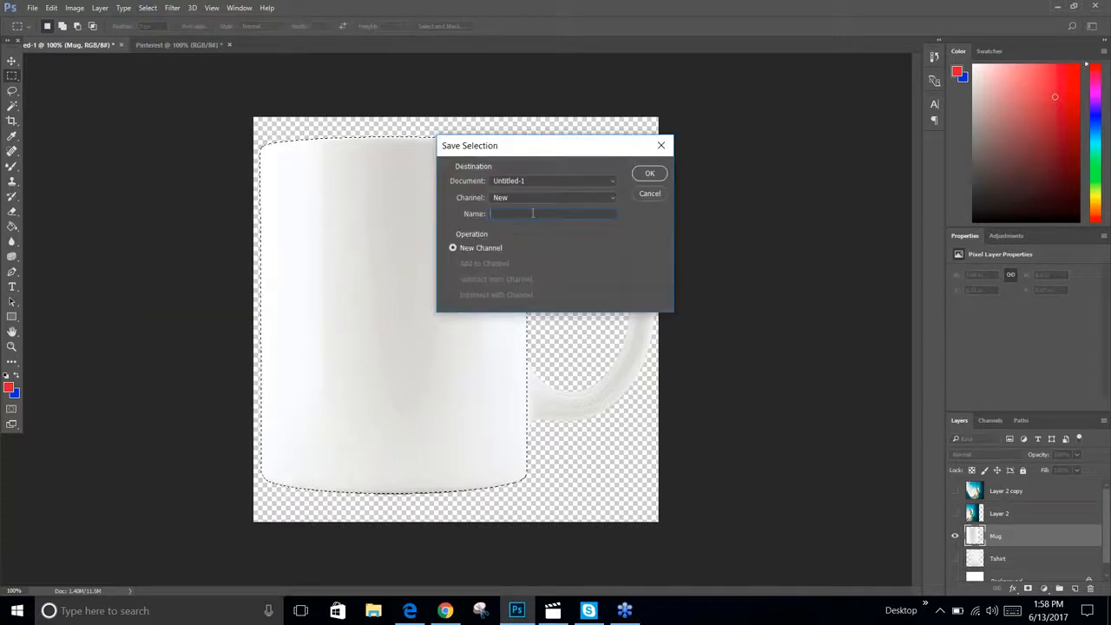
{"action": "type", "text": "mug"}
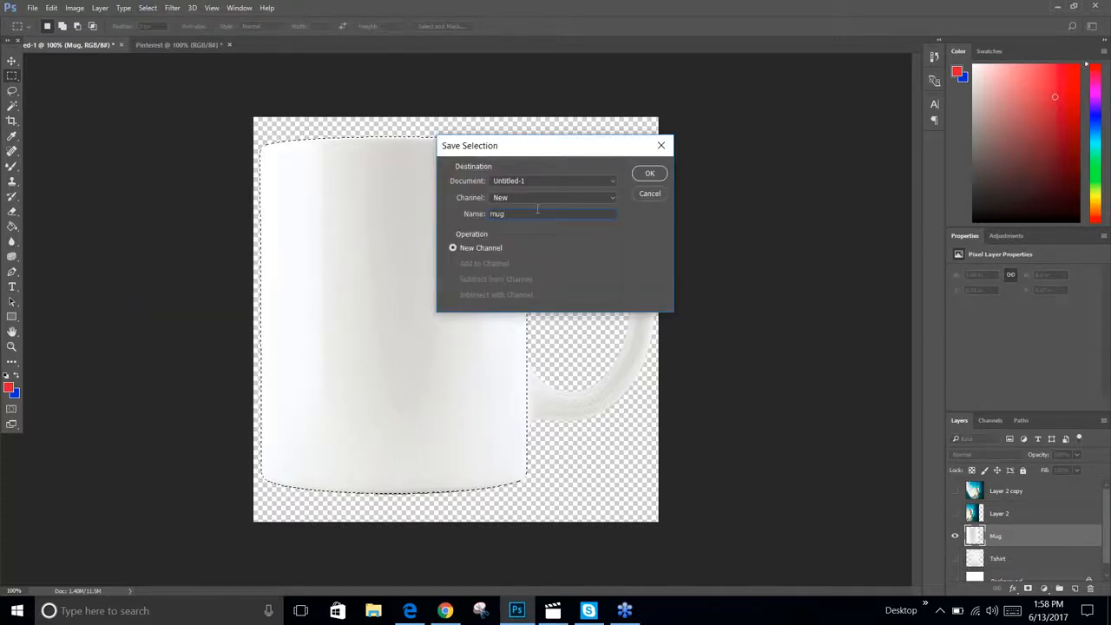
{"action": "left_click", "coordinate": [650, 174]}
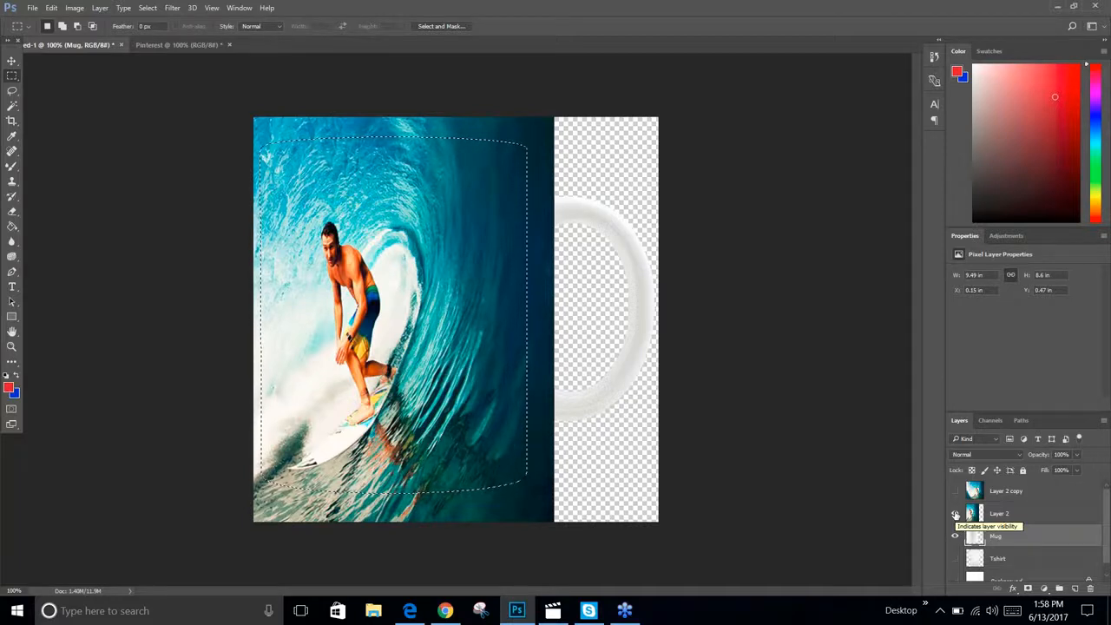
Show Layer 2 and copy the photo inside the mug selection
{"action": "left_click", "coordinate": [954, 513]}
{"action": "left_click", "coordinate": [55, 9]}
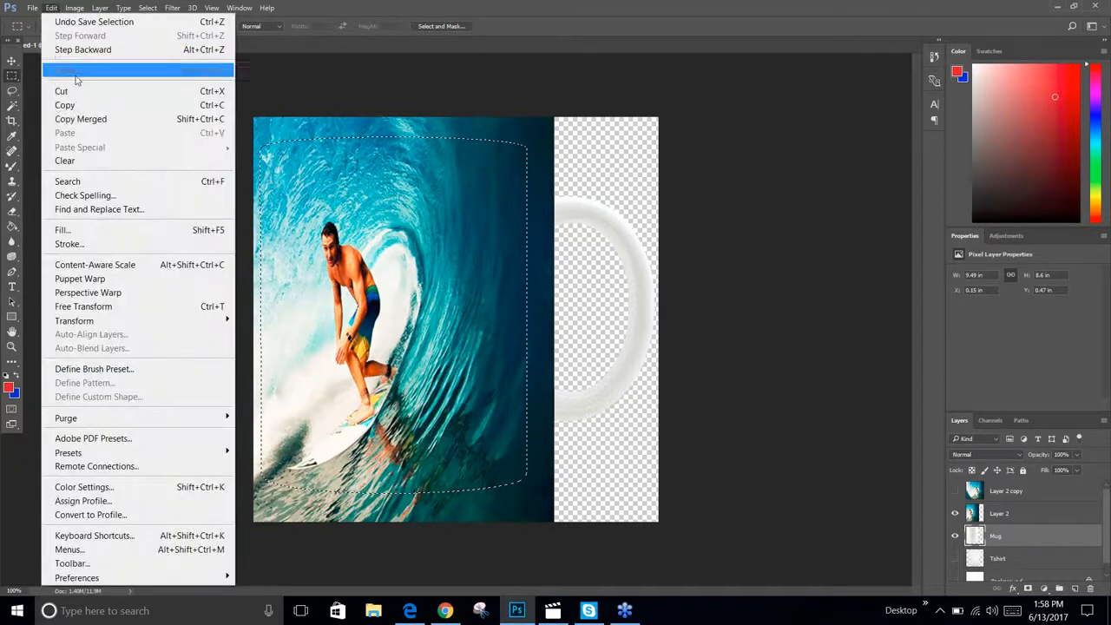
{"action": "left_click", "coordinate": [79, 105]}
Paste the copied area as a new layer, then delete that pasted layer
{"action": "left_click", "coordinate": [52, 8]}
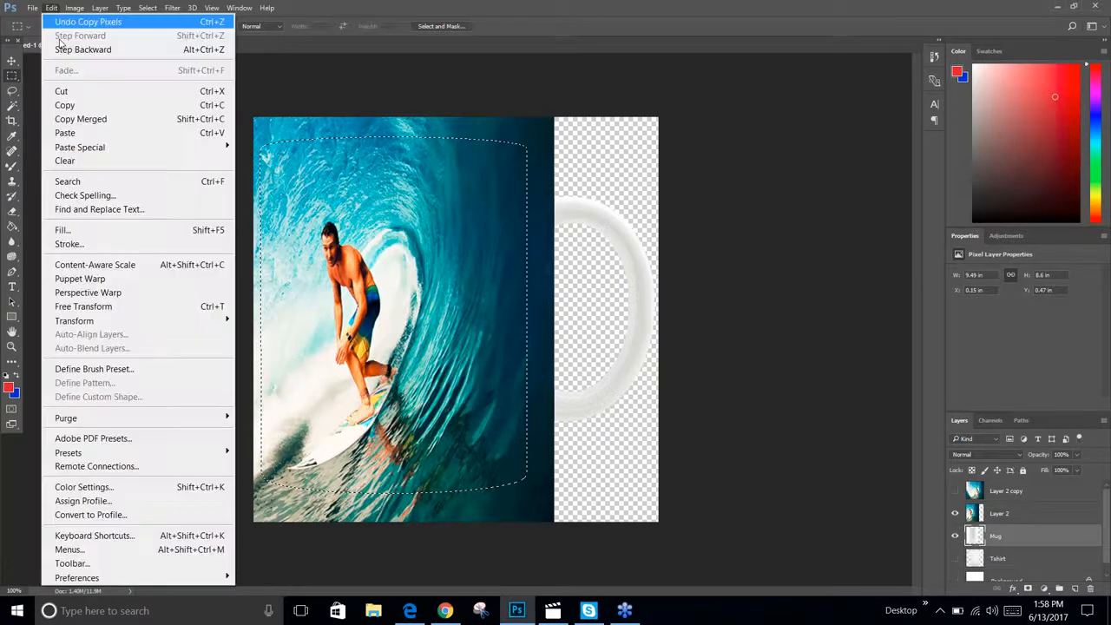
{"action": "left_click", "coordinate": [69, 132]}
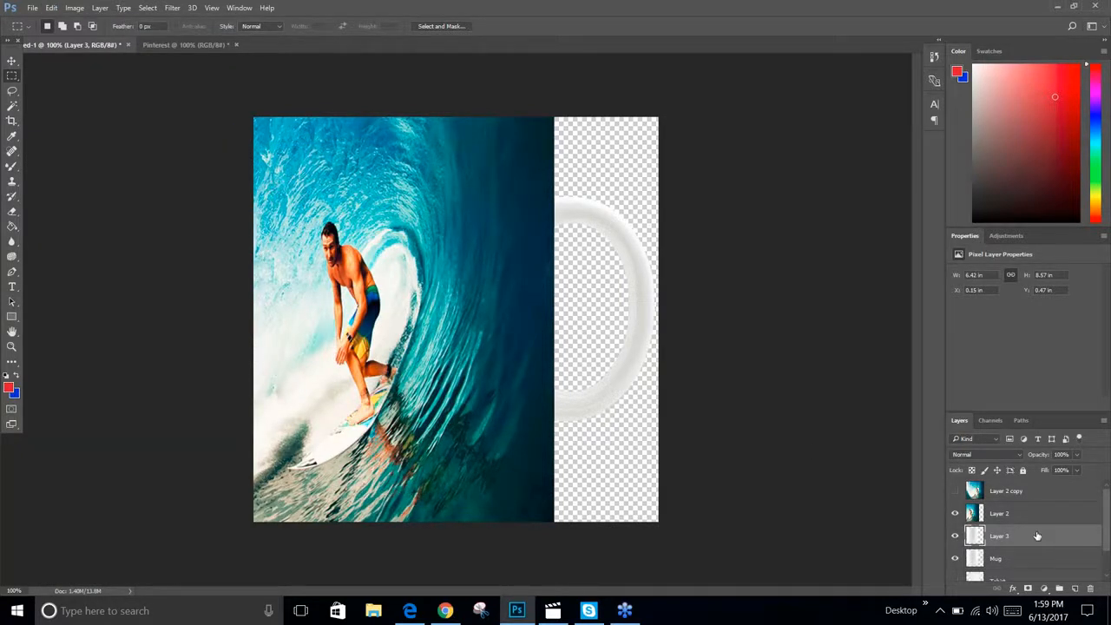
{"action": "left_click_drag", "start_coordinate": [1040, 540], "coordinate": [1090, 589]}
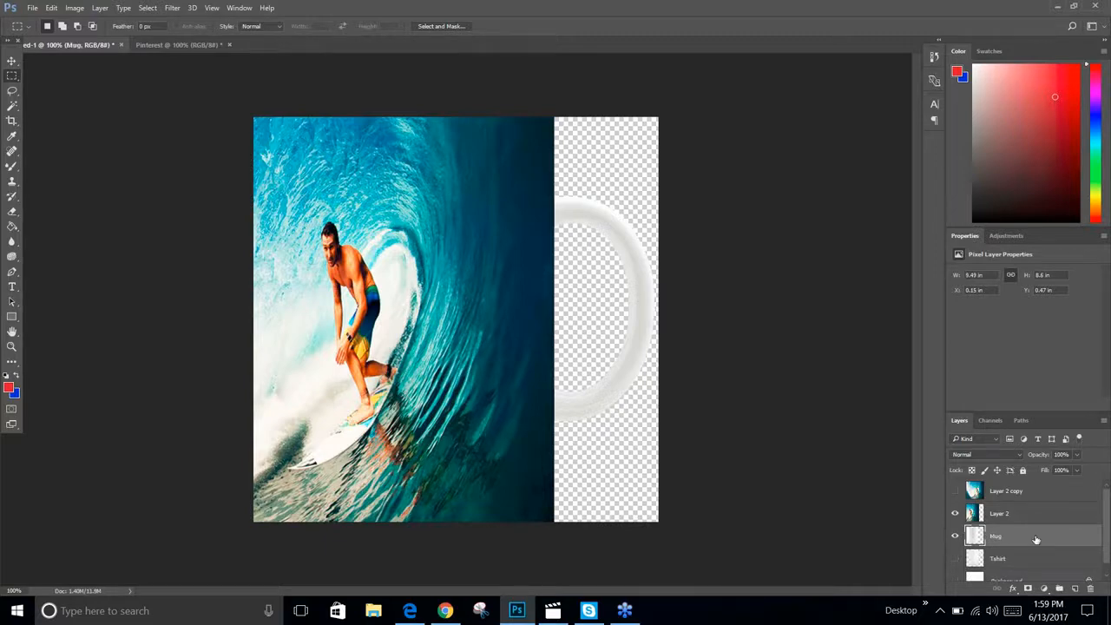
Select Layer 2 and load the saved mug selection channel onto it
{"action": "left_click", "coordinate": [1046, 512]}
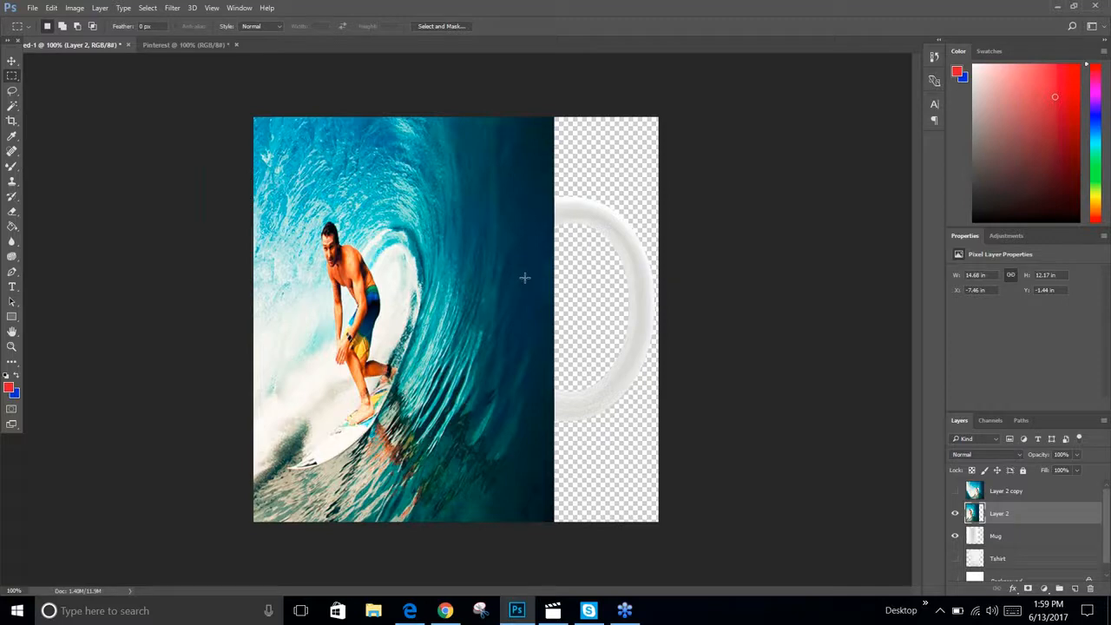
{"action": "left_click", "coordinate": [146, 11]}
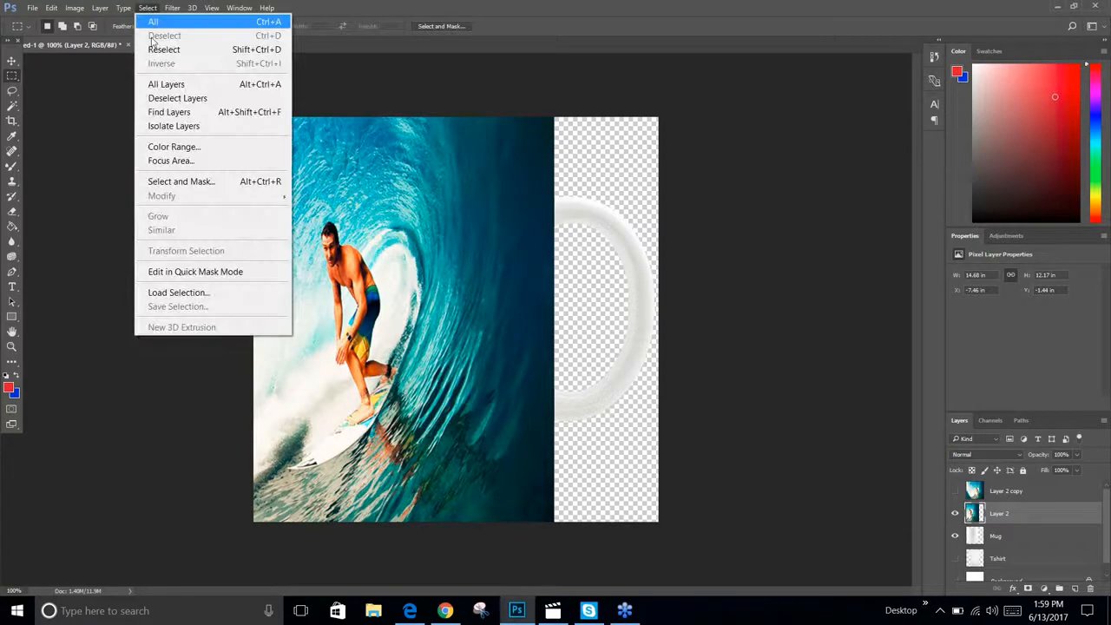
{"action": "left_click", "coordinate": [182, 292]}
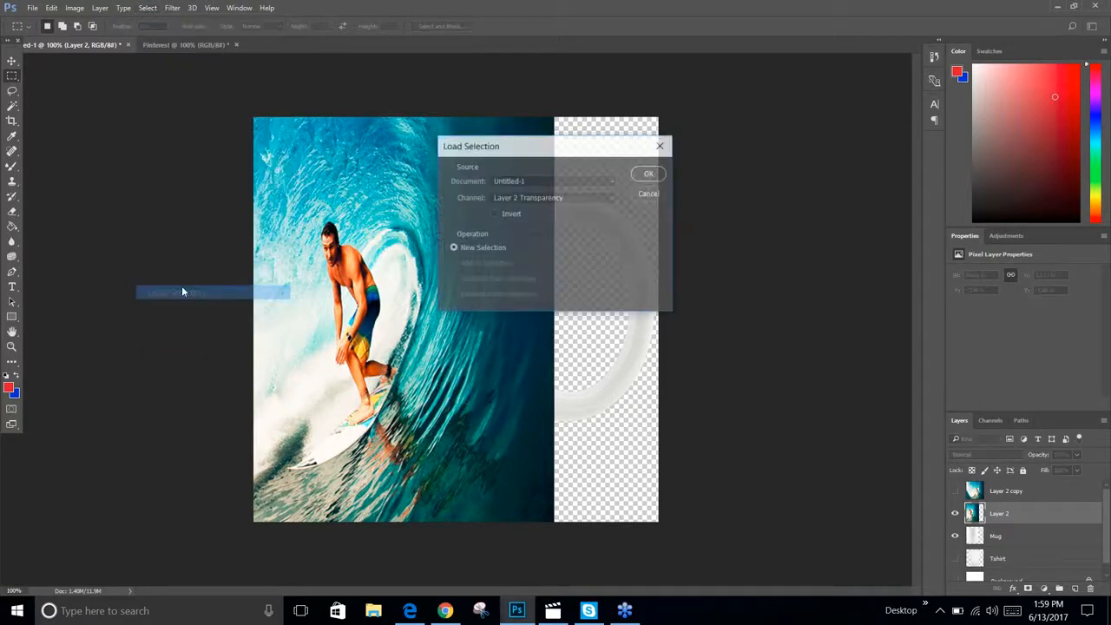
{"action": "left_click", "coordinate": [543, 181]}
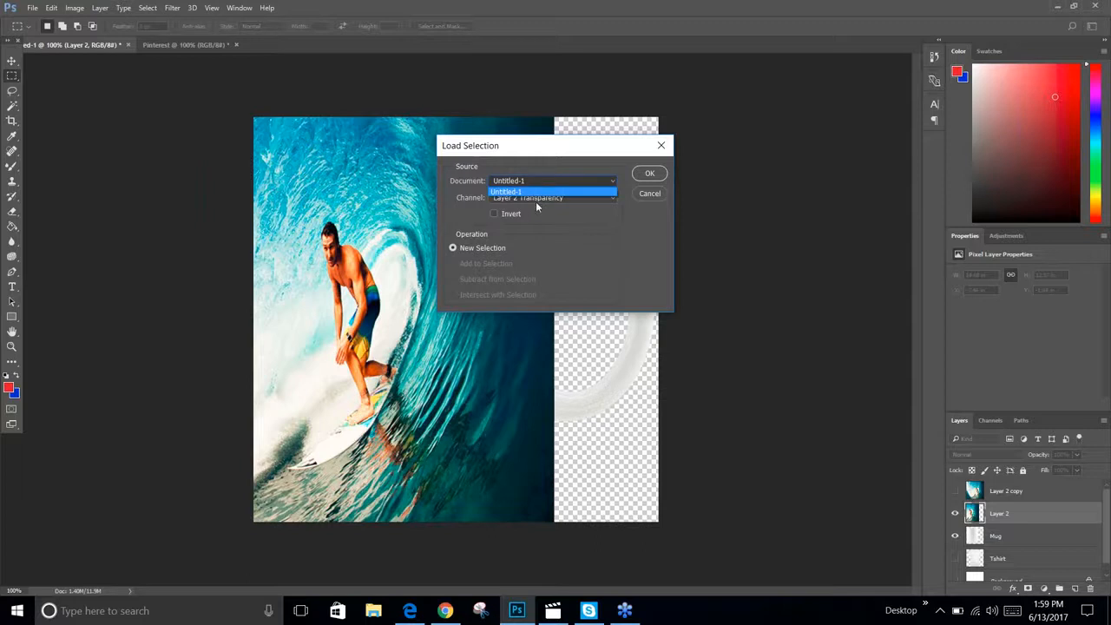
{"action": "left_click", "coordinate": [537, 199]}
{"action": "left_click", "coordinate": [538, 198]}
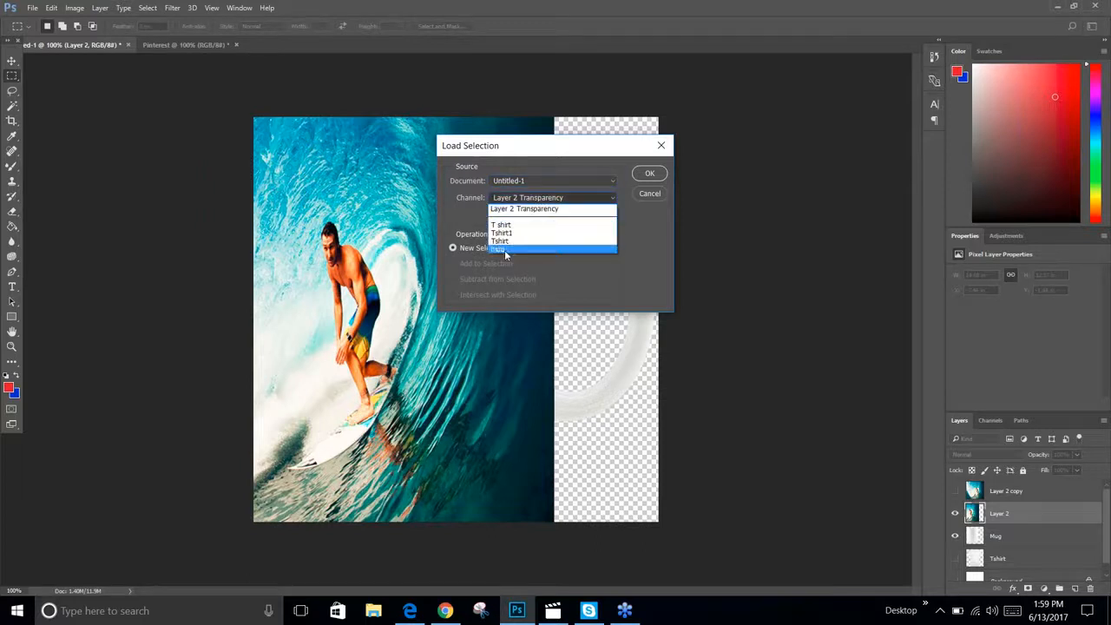
{"action": "left_click", "coordinate": [521, 249]}
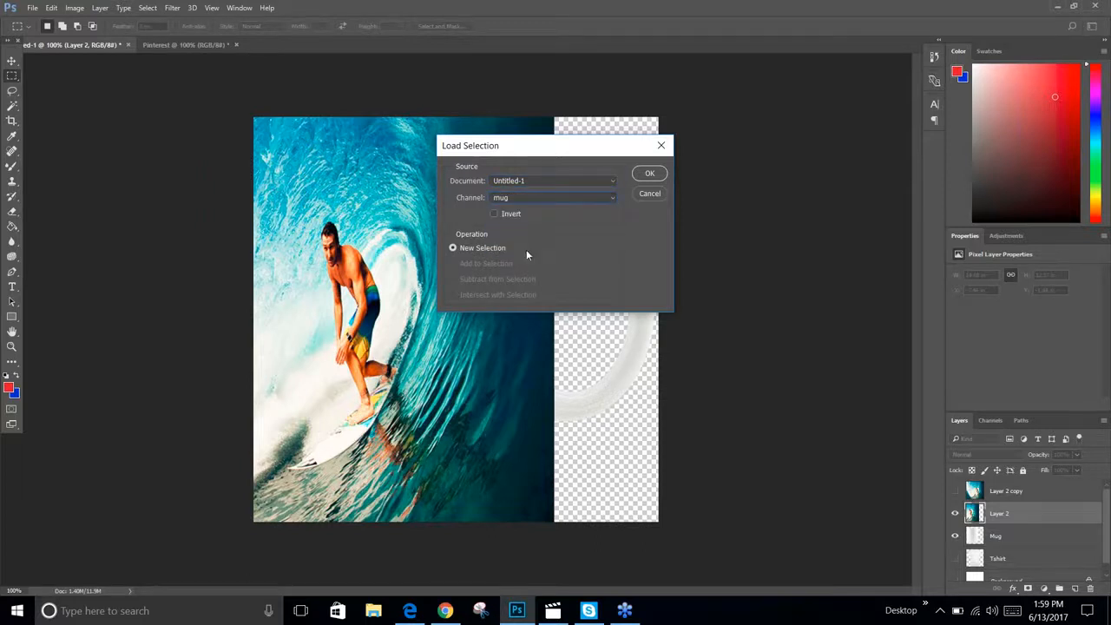
{"action": "left_click", "coordinate": [649, 173]}
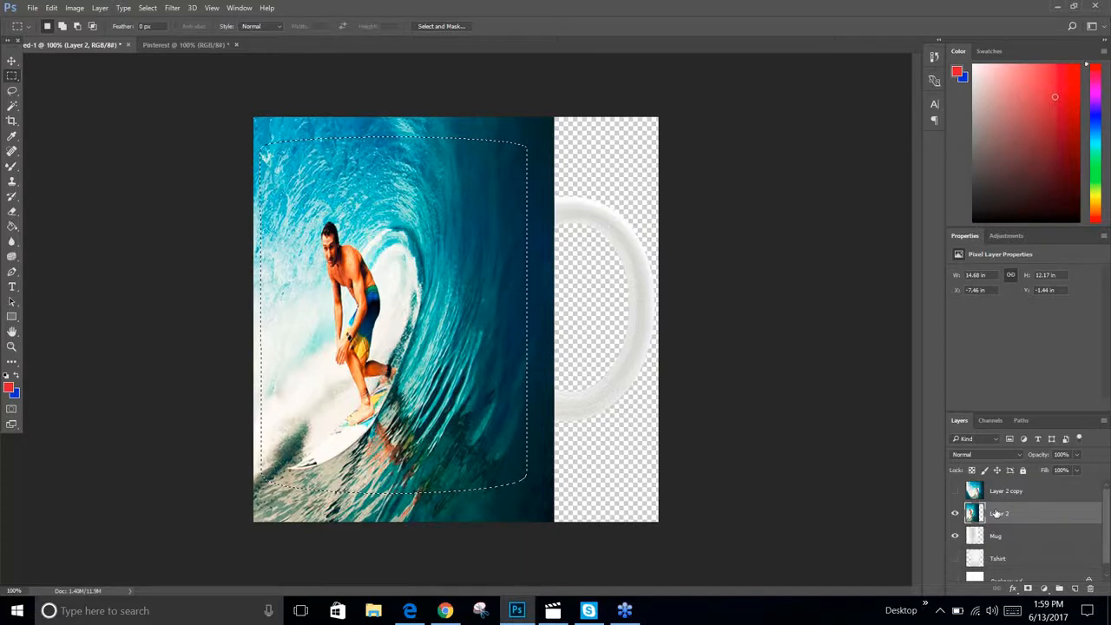
Copy the photo inside the mug selection, paste it as a new layer, and hide Layer 2
{"action": "left_click", "coordinate": [52, 8]}
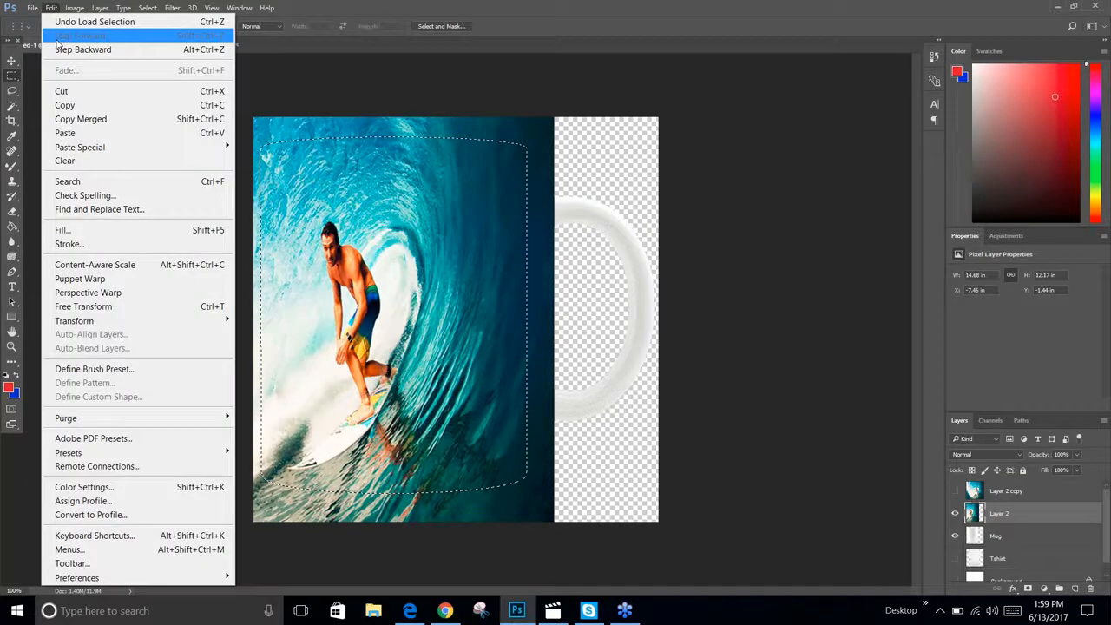
{"action": "left_click", "coordinate": [71, 106]}
{"action": "left_click", "coordinate": [51, 8]}
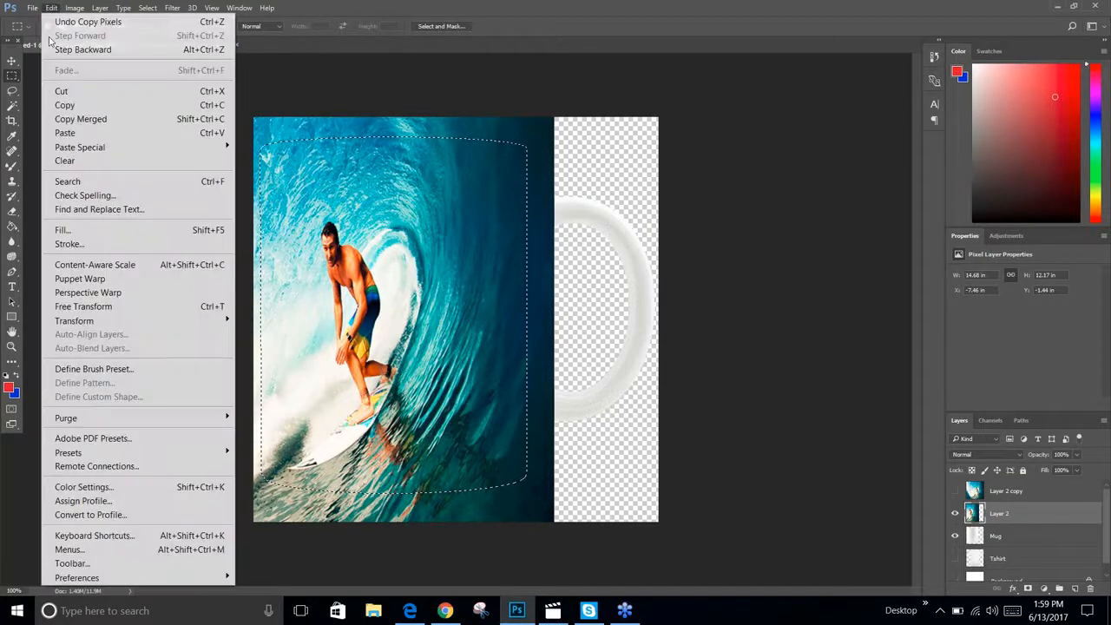
{"action": "left_click", "coordinate": [71, 132]}
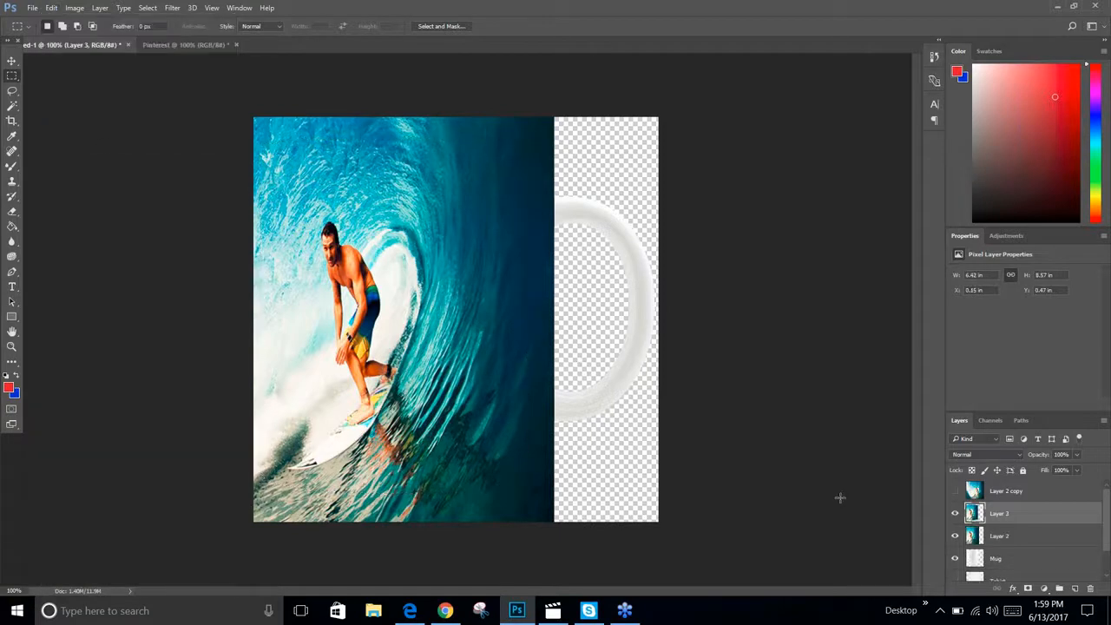
{"action": "left_click", "coordinate": [954, 537]}
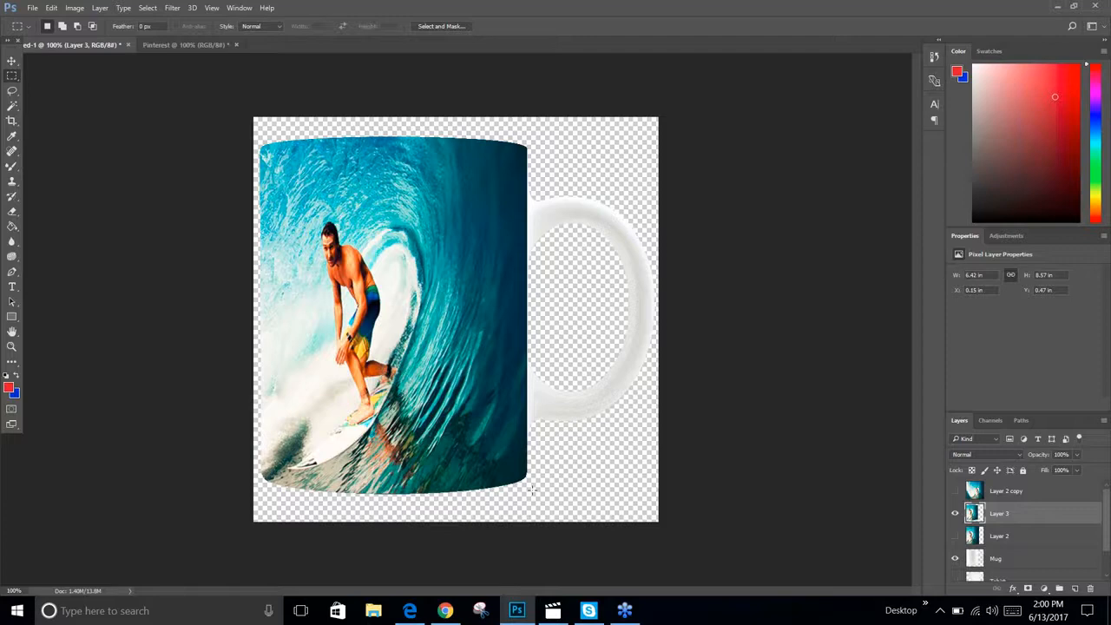
{"action": "mouse_move", "coordinate": [623, 609]}
{"action": "left_click", "coordinate": [947, 119]}
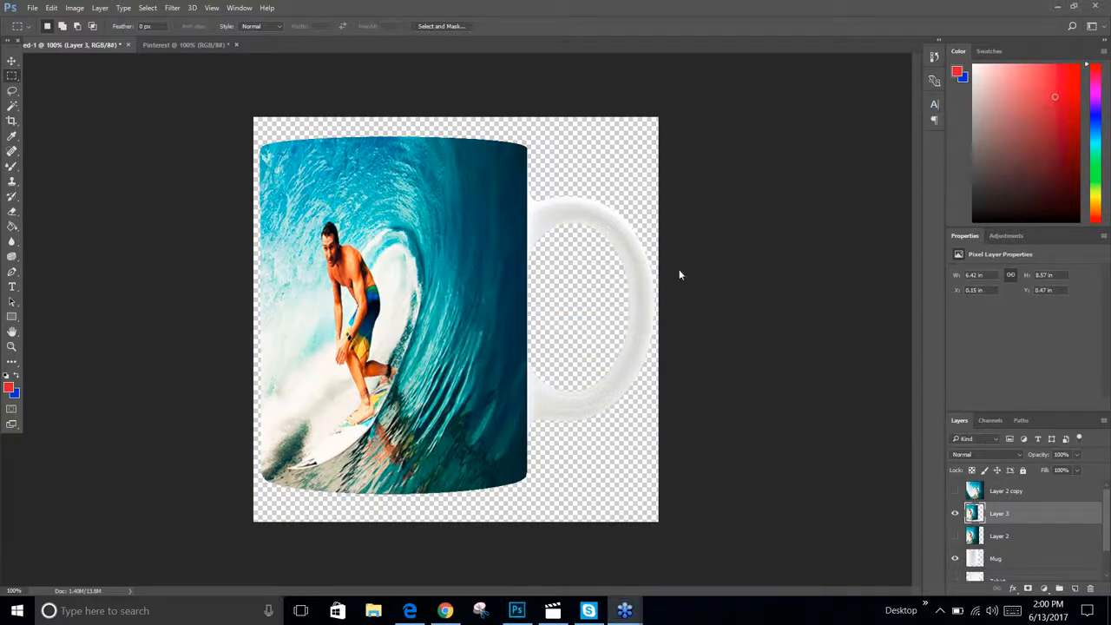
{"action": "left_click", "coordinate": [590, 327]}
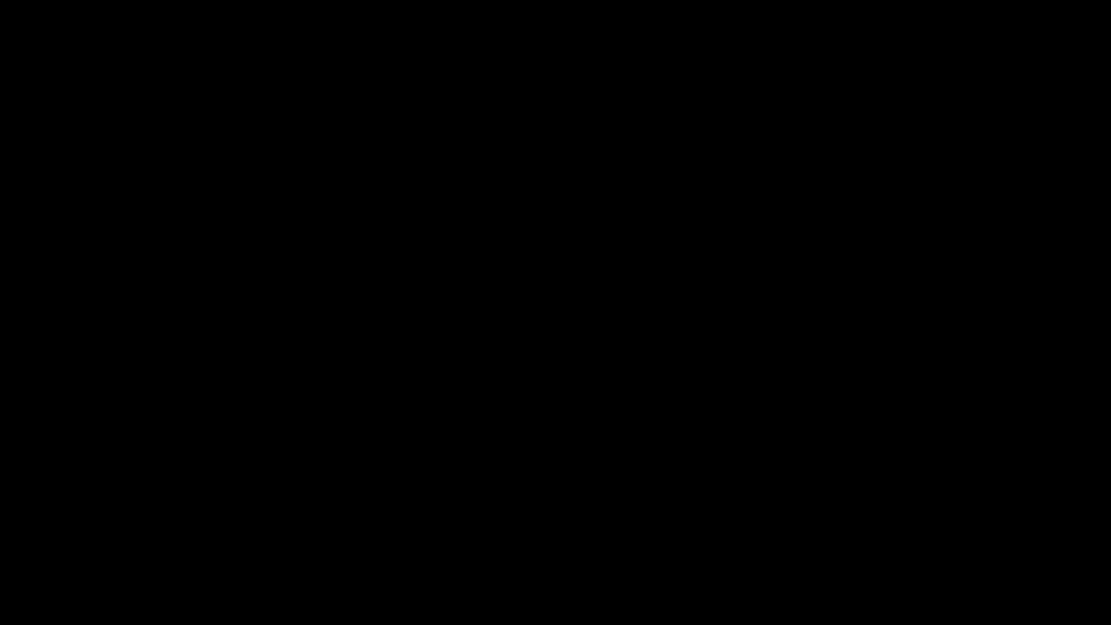